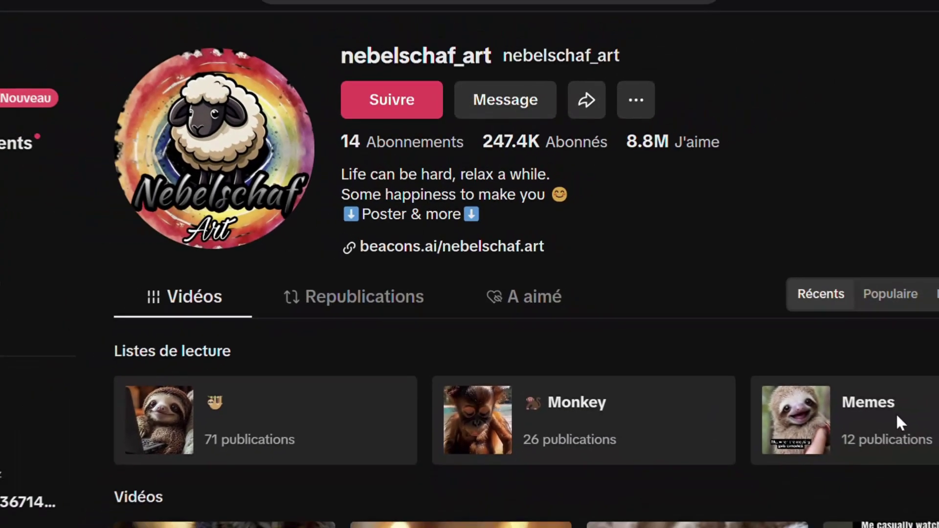
# Browse the TikTok profile's video grid to examine the animal videos and their view counts
pyautogui.scroll(-5, 876, 411)
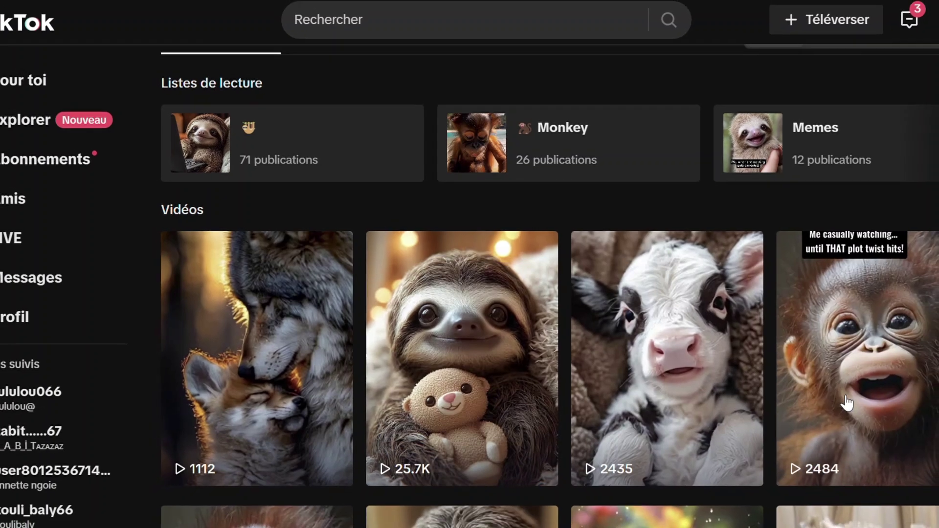
pyautogui.scroll(-3, 856, 407)
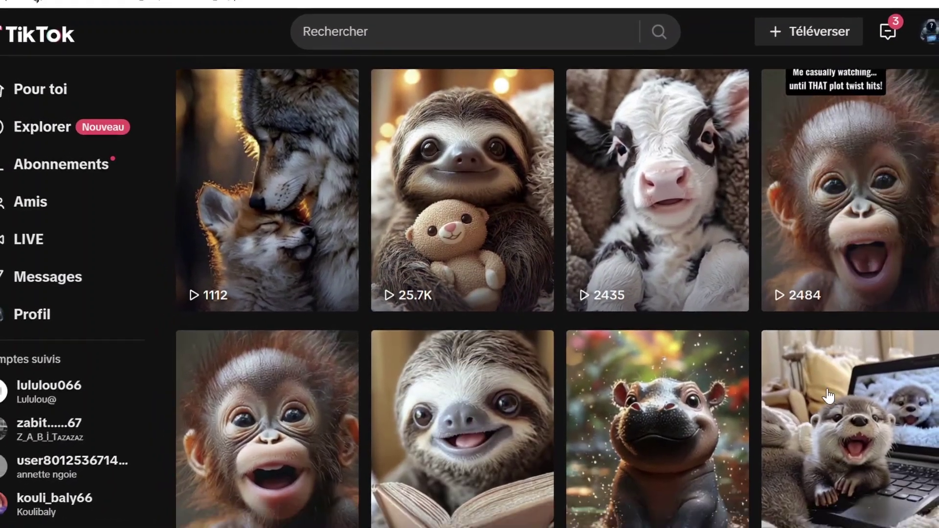
pyautogui.scroll(-5, 829, 397)
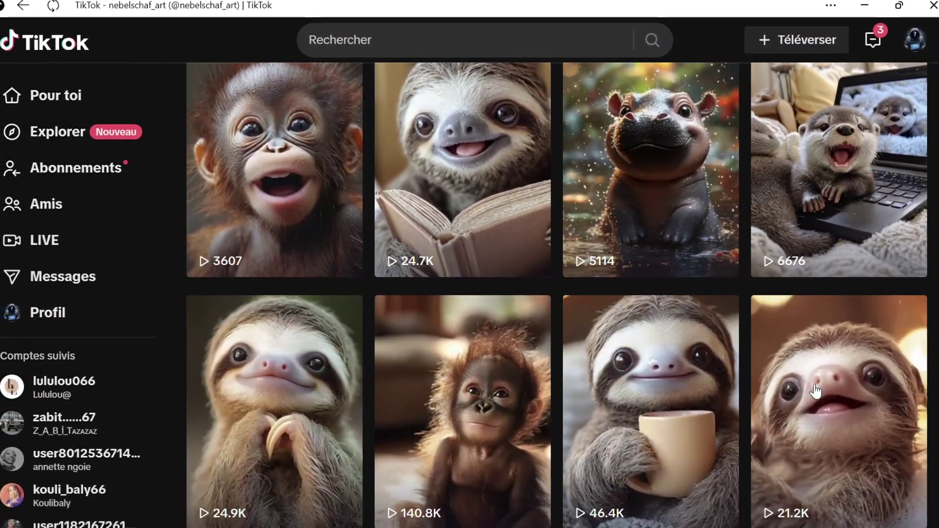
pyautogui.scroll(-5, 816, 391)
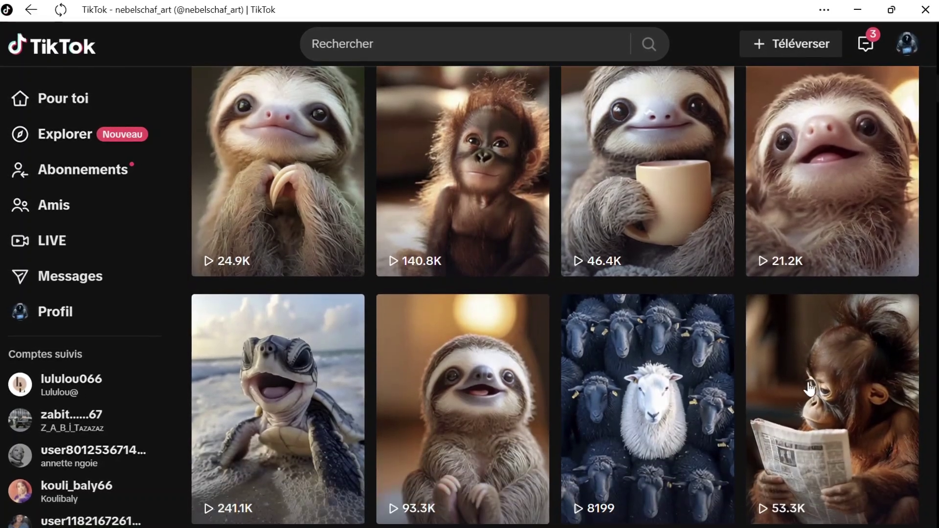
pyautogui.scroll(-3, 809, 389)
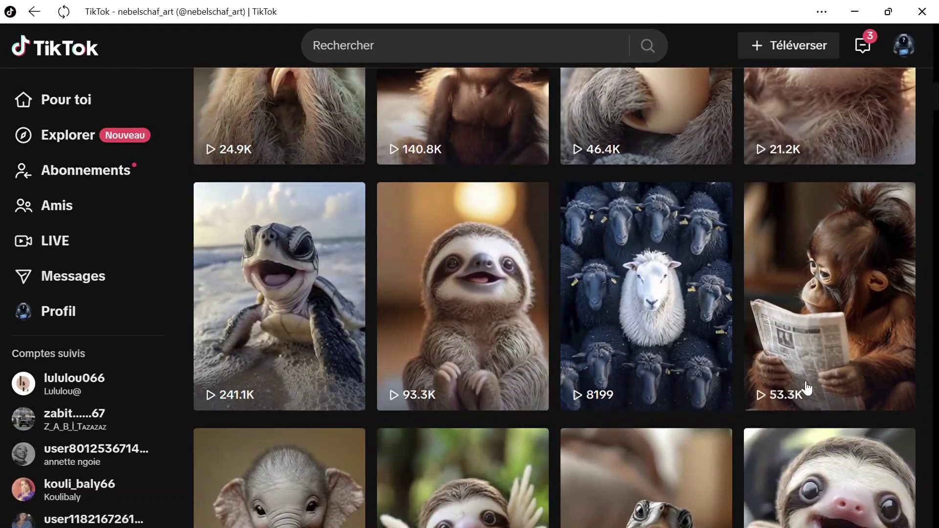
pyautogui.scroll(-7, 806, 389)
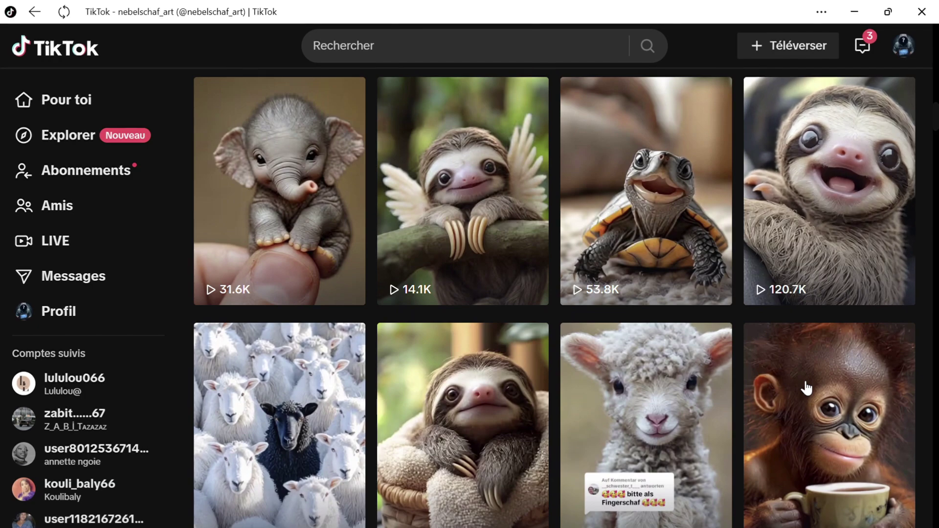
pyautogui.scroll(-4, 805, 388)
pyautogui.scroll(-5, 806, 388)
pyautogui.scroll(-6, 806, 388)
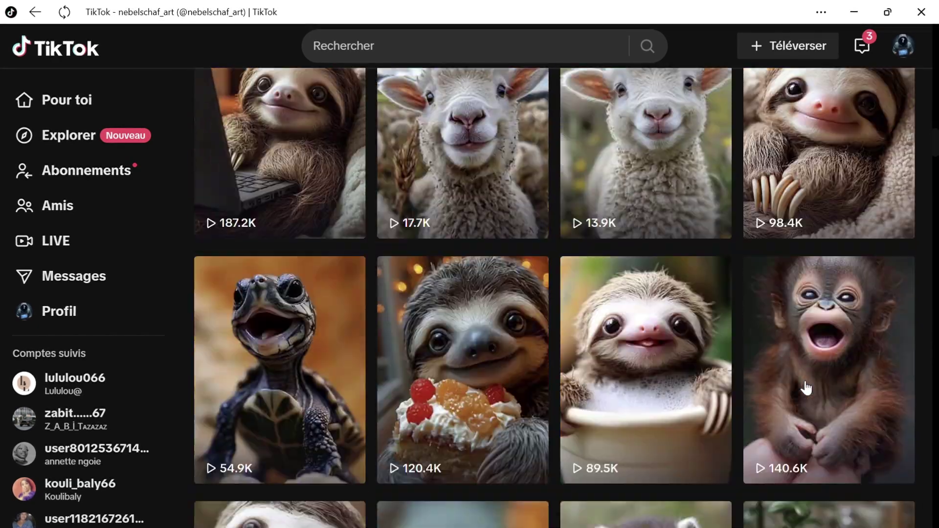
pyautogui.scroll(-2, 808, 389)
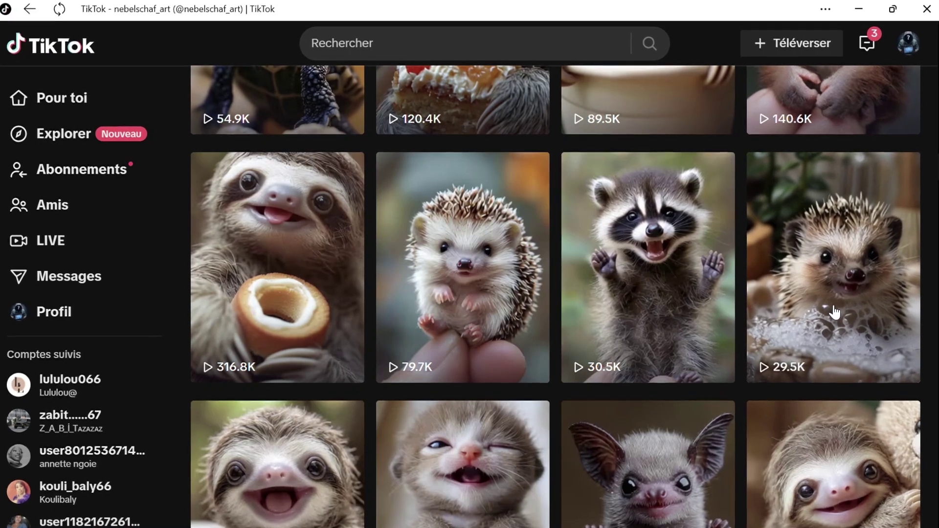
pyautogui.scroll(-20, 835, 312)
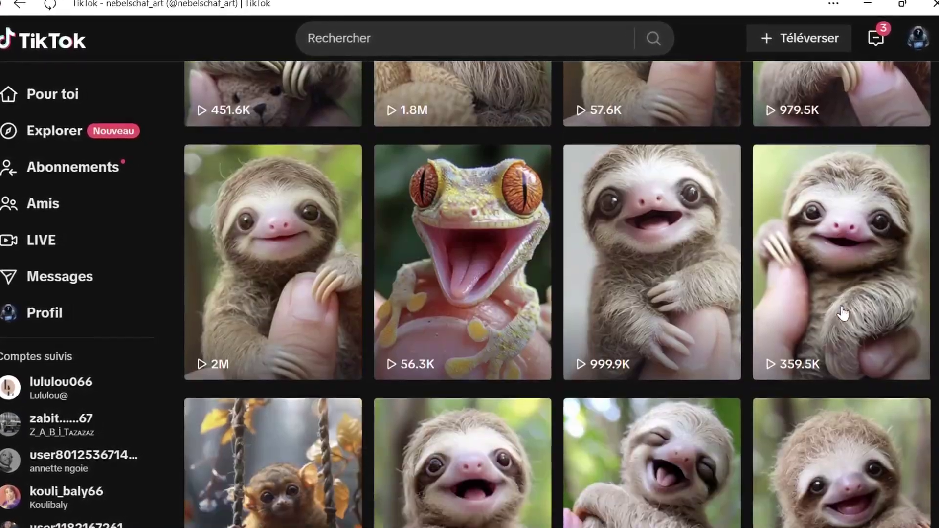
pyautogui.scroll(-12, 843, 314)
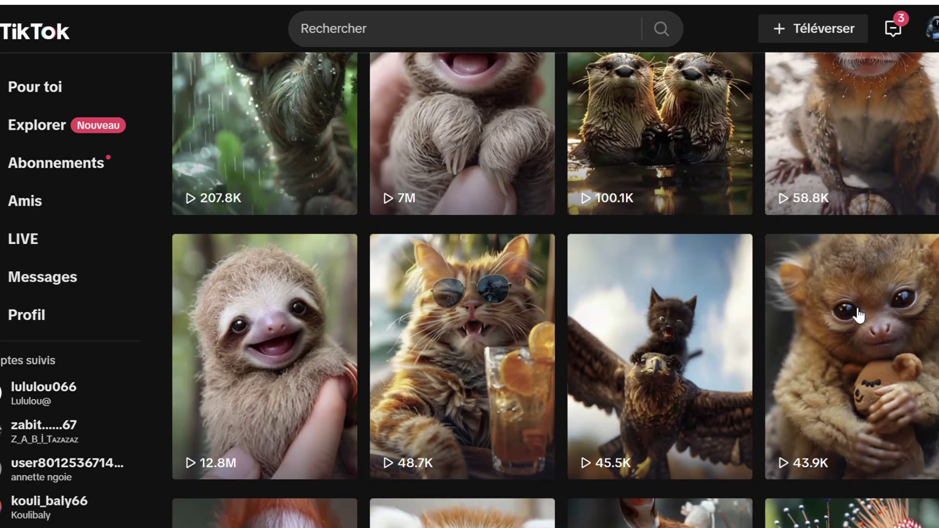
pyautogui.scroll(-15, 860, 316)
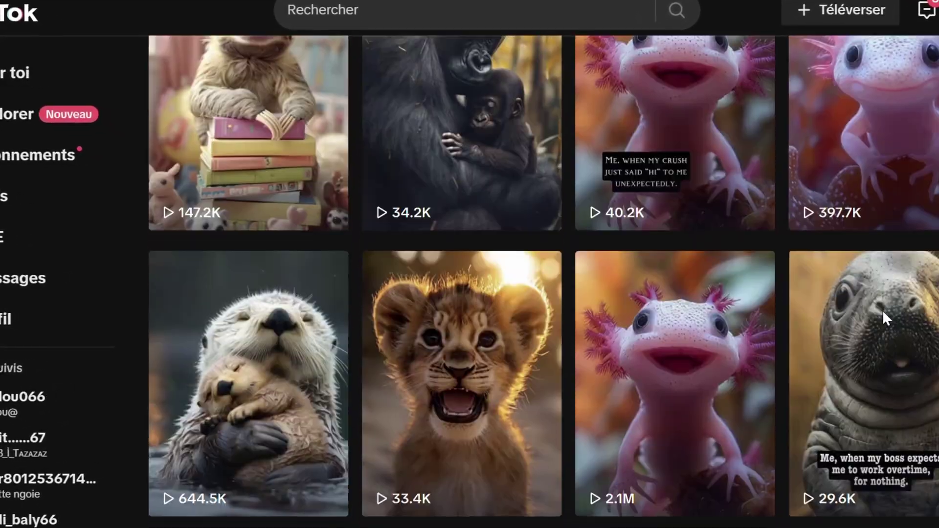
pyautogui.scroll(-10, 883, 311)
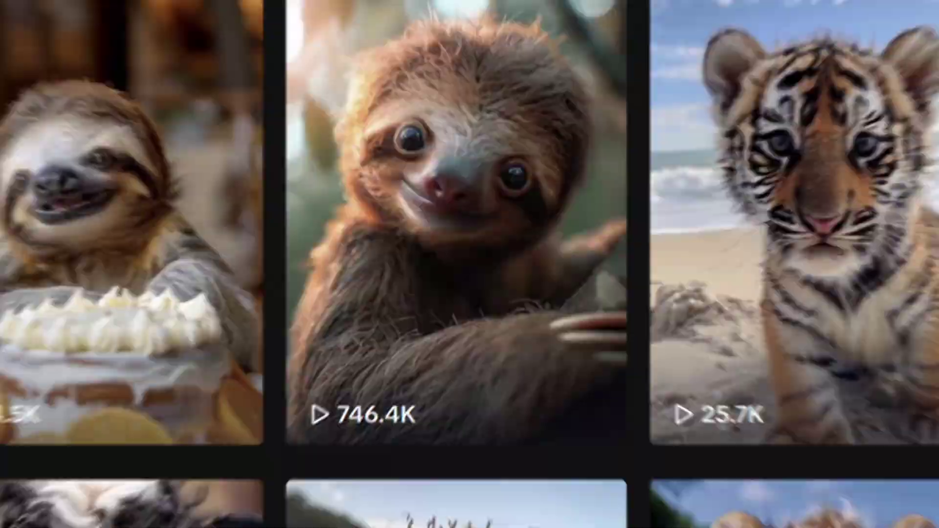
pyautogui.click(935, 283)
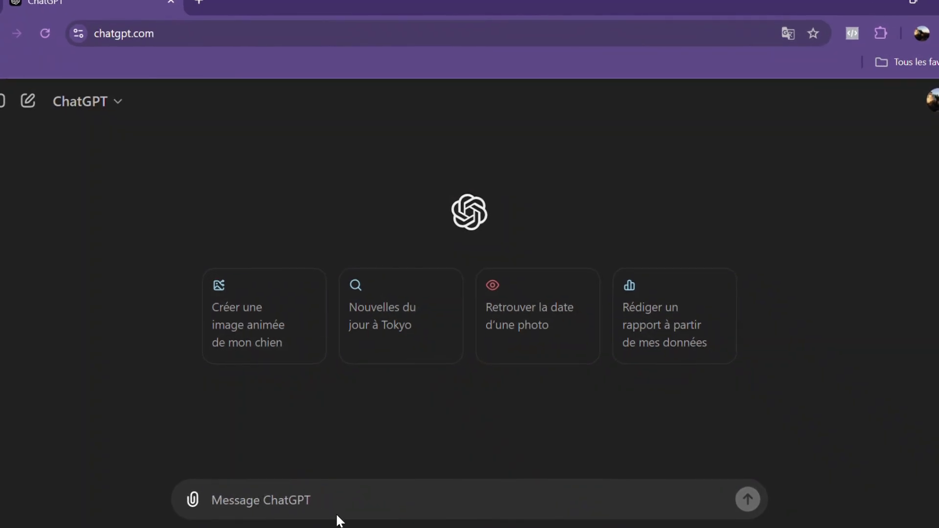
# Switch to ChatGPT and request in French a realistic, maximally detailed image prompt of a joyful, cute quokka swimming in turquoise water by a tropical beach
pyautogui.write('g')
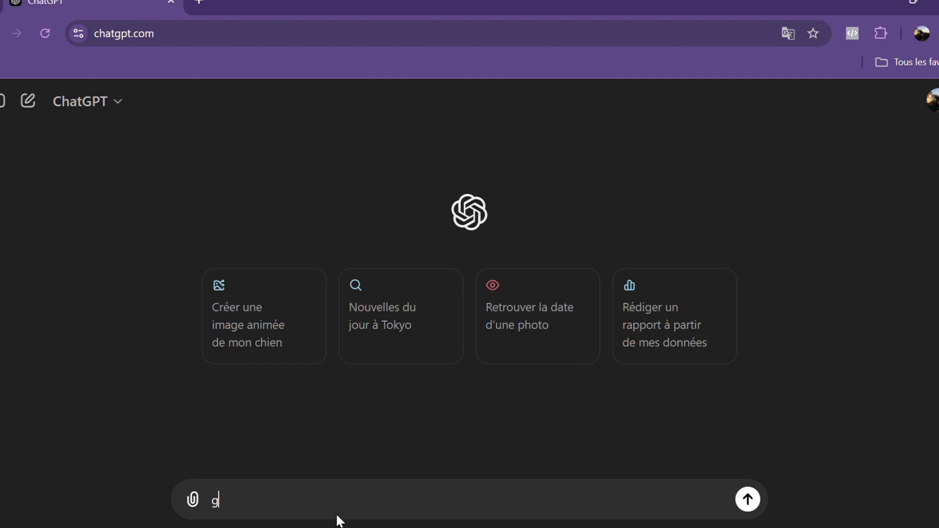
pyautogui.press('BackSpace')
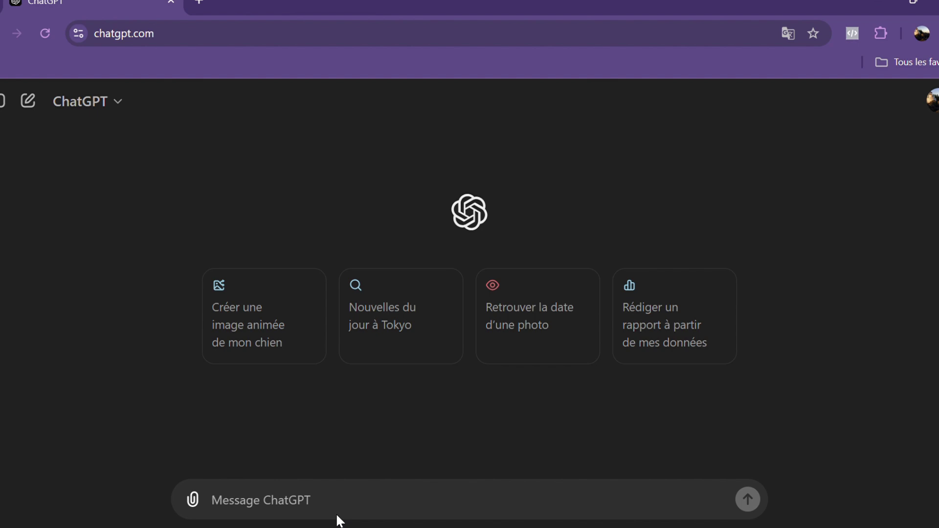
pyautogui.write("génère moi un promt décrivant un animal mignon comme quokka qui nage dans une eau bleue turquoise, une plage tropical, l'animal est joyaux et mignon. ajoute moi les paramètres pour que l'image soit réaliste et avec un maximum de détail sans l'image")
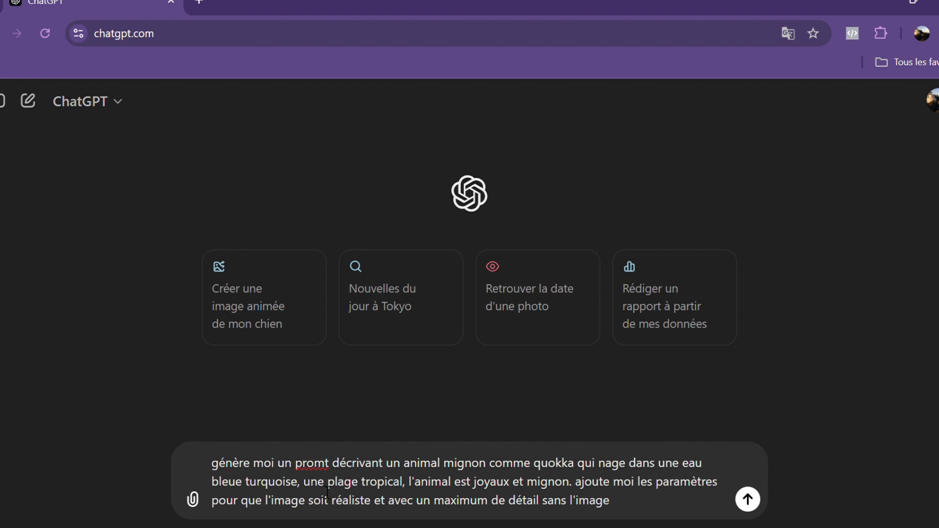
pyautogui.click(747, 499)
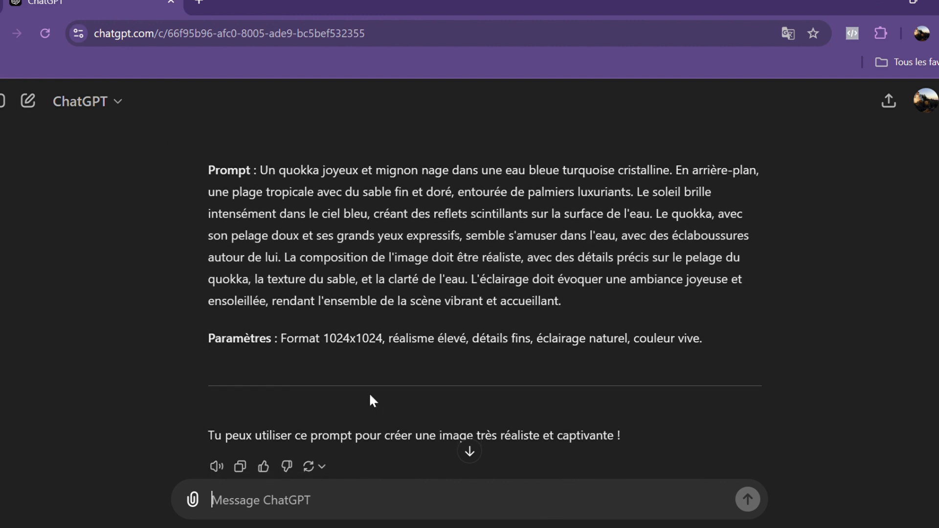
# Request the English version with "écrit moi en anglais" and select the translated prompt paragraph without its parameters
pyautogui.write('écrit moi en anglais')
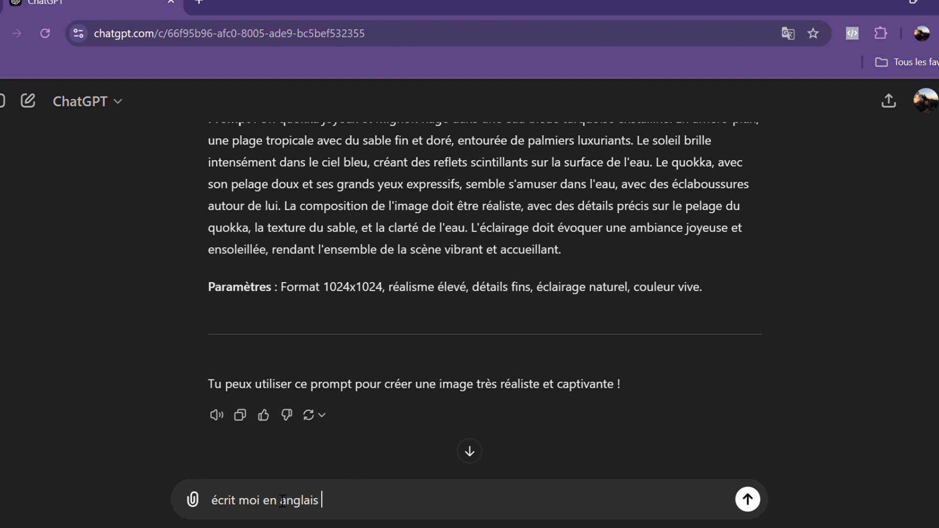
pyautogui.press('Return')
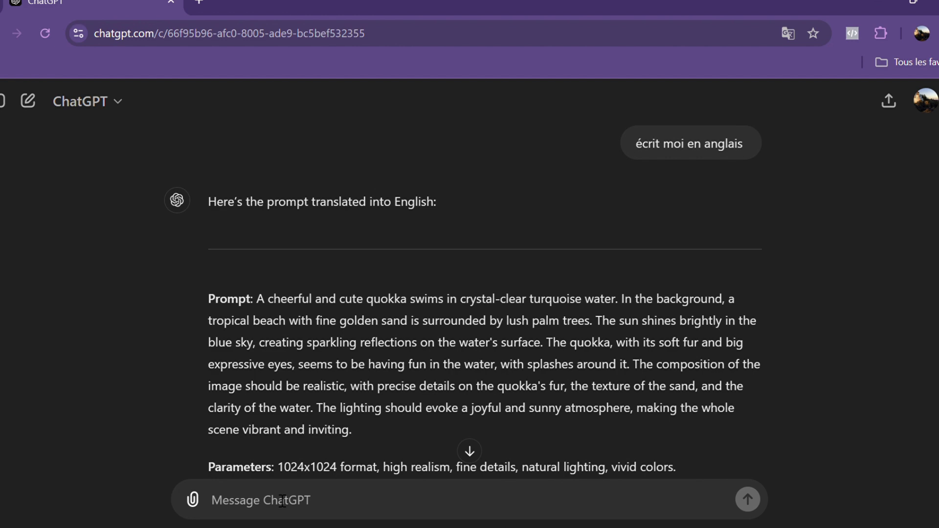
pyautogui.scroll(-2, 547, 394)
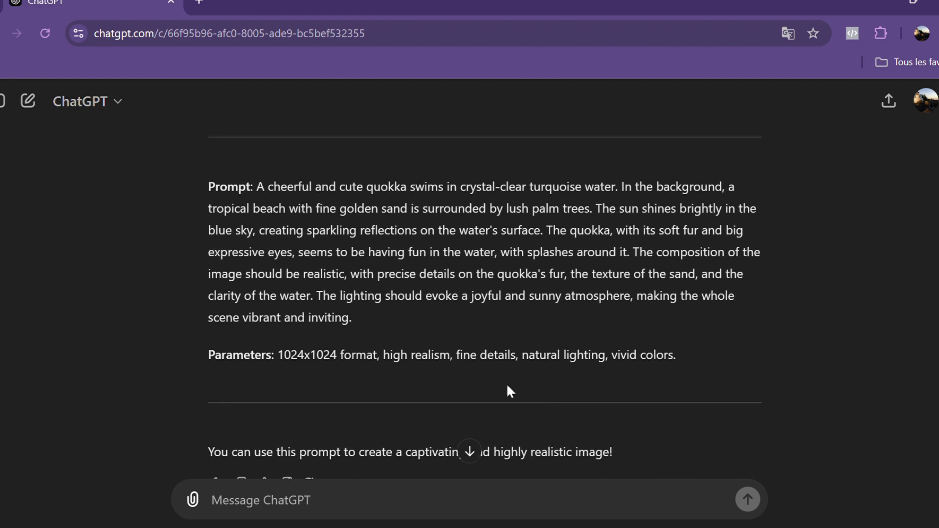
pyautogui.scroll(2, 479, 392)
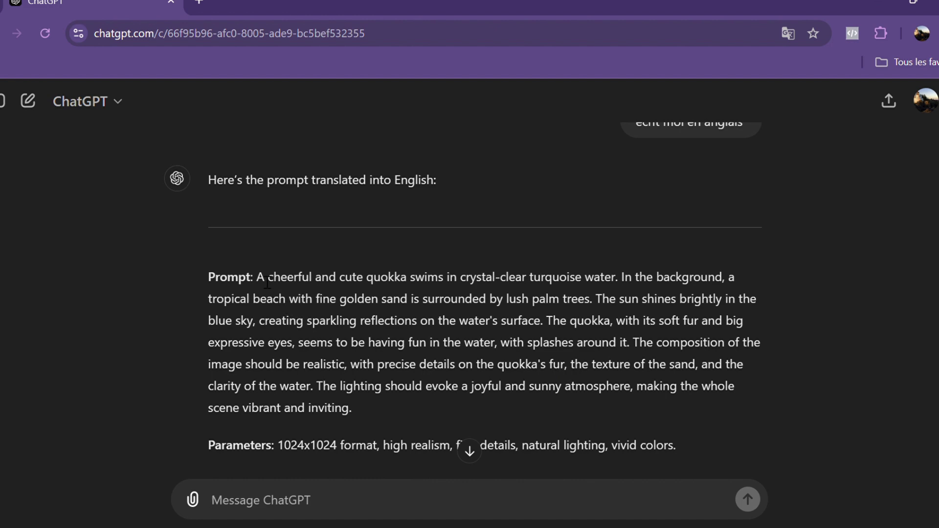
pyautogui.moveTo(258, 279); pyautogui.dragTo(372, 404)
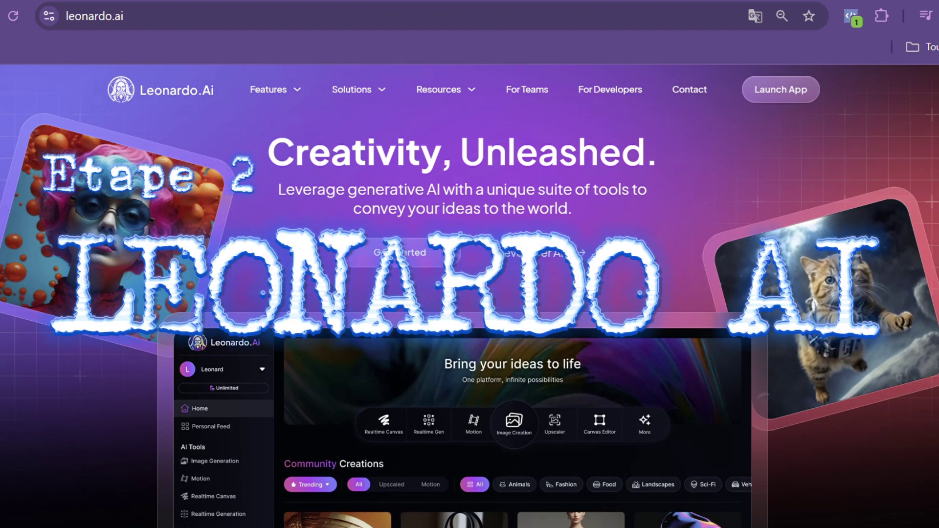
pyautogui.scroll(-1, 470, 297)
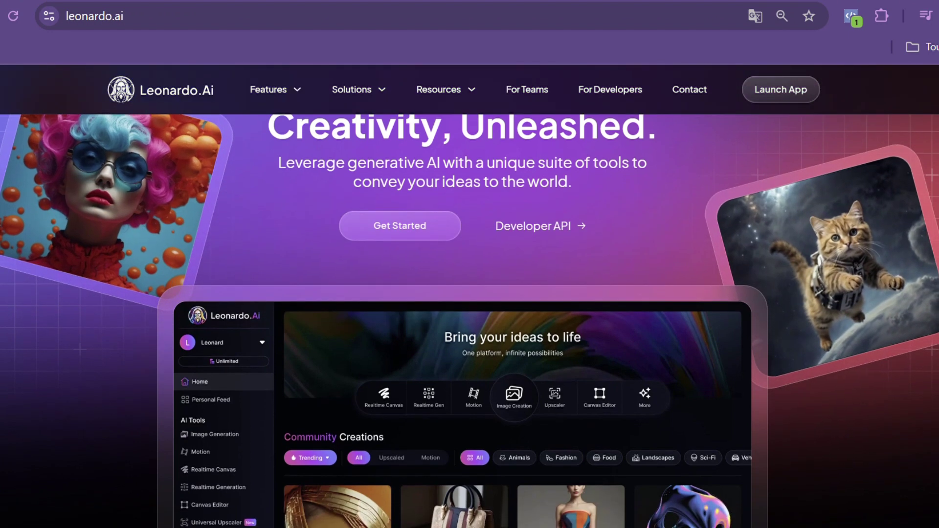
pyautogui.scroll(1, 470, 321)
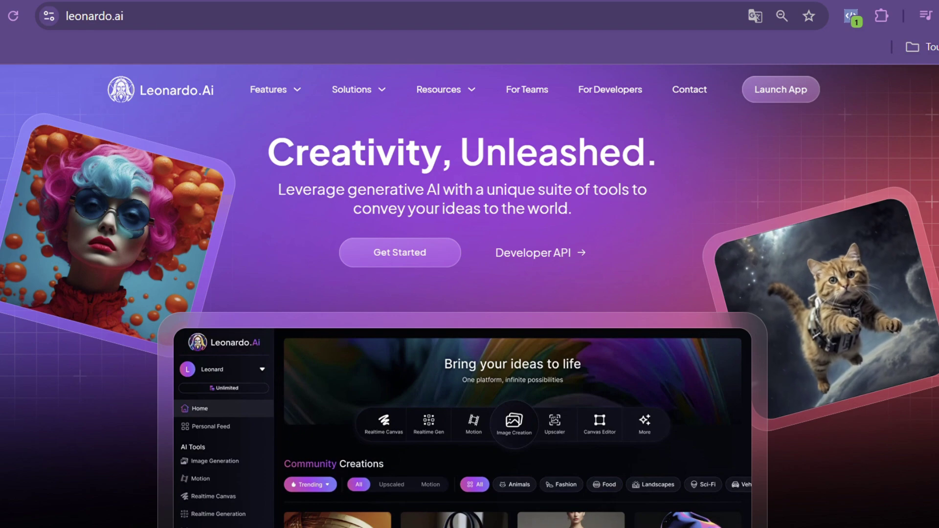
pyautogui.scroll(-5, 469, 296)
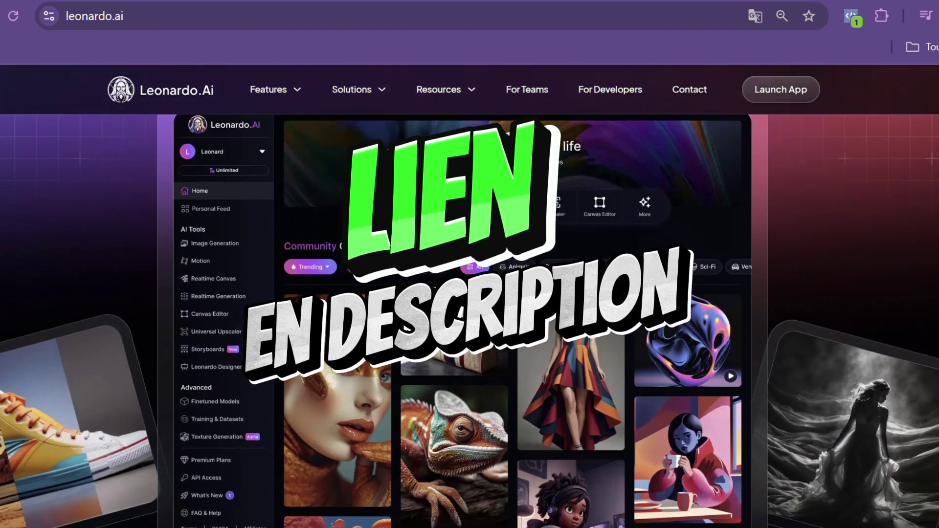
pyautogui.scroll(-1, 469, 303)
pyautogui.scroll(5, 470, 296)
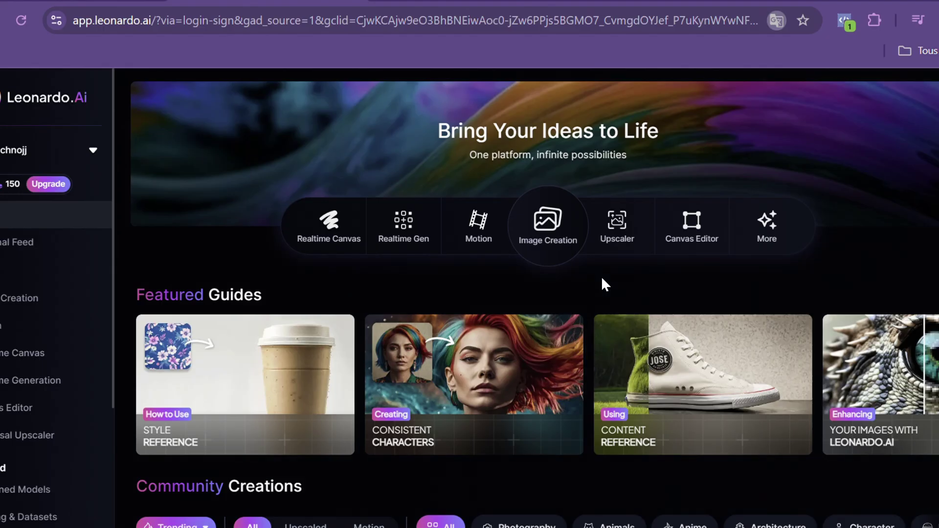
# Open Image Creation in Leonardo.Ai and enter the English prompt about the cheerful, cute quokka swimming in crystal-clear turquoise water
pyautogui.click(559, 221)
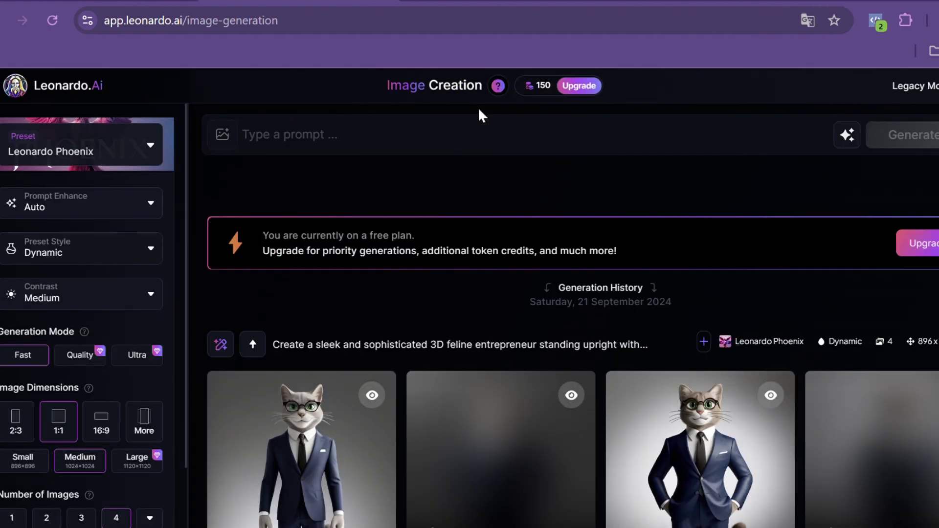
pyautogui.click(367, 145)
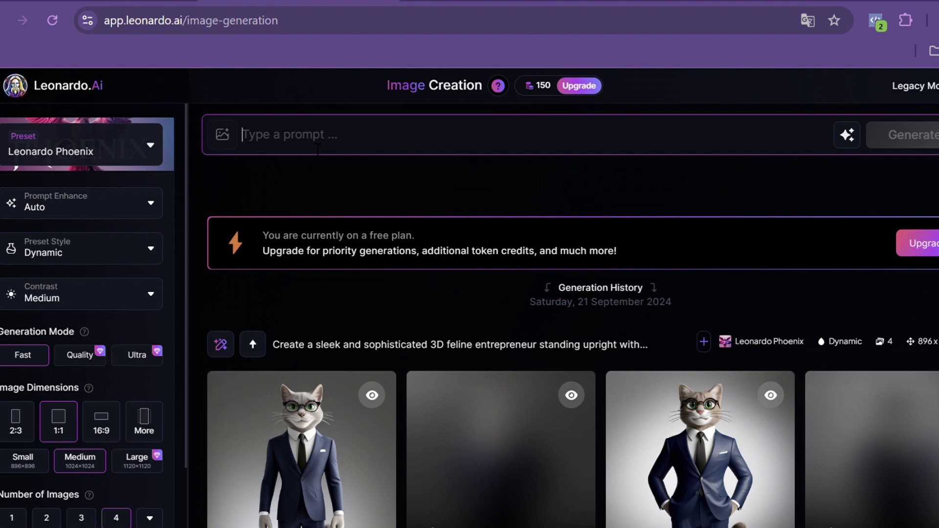
pyautogui.write("A cheerful and cute quokka swims in crystal-clear turquoise water. In the background, a tropical beach with fine golden sand surrounded by lush palm trees. The sun shines brightly in the blue sky, creating sparkling reflections on the water's surface. The quokka, with its soft fur and big expressive eyes, seems to be having fun in the water, with splashes around it. The composition of the image should be realistic, with precise details on the quokka's fur, the texture of the sand, and the clarity of the water. The lighting should evoke a joyful and sunny atmosphere, making the whole scene vibrant and inviting.")
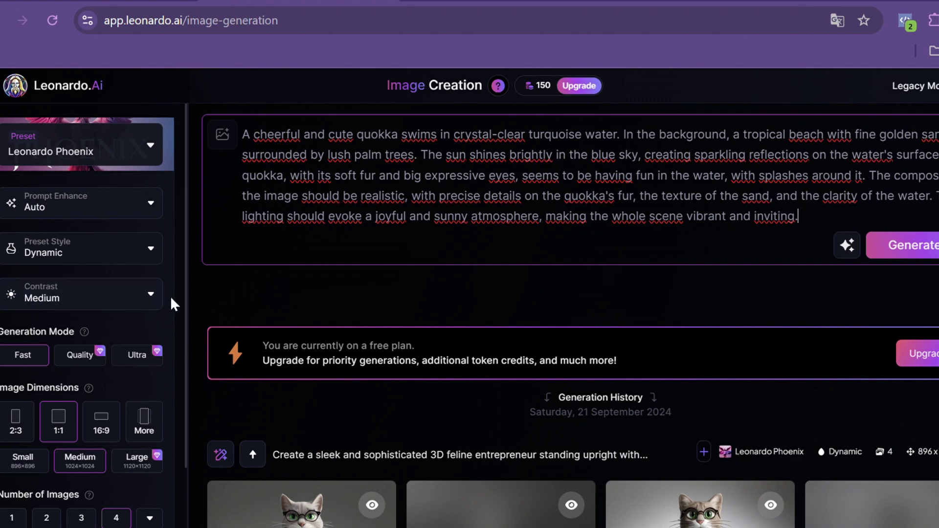
# Review the available platform presets, the Prompt Enhance options and the Preset Style list for the image generation
pyautogui.click(151, 159)
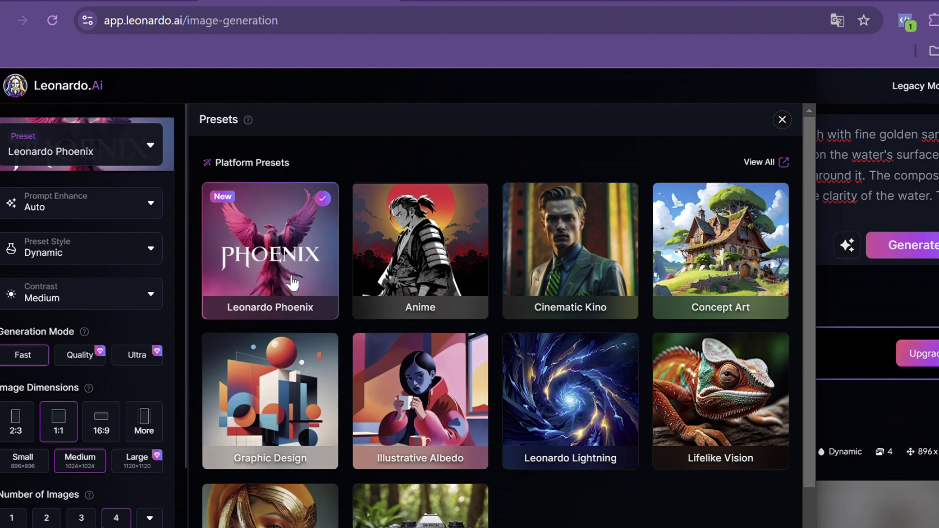
pyautogui.click(147, 147)
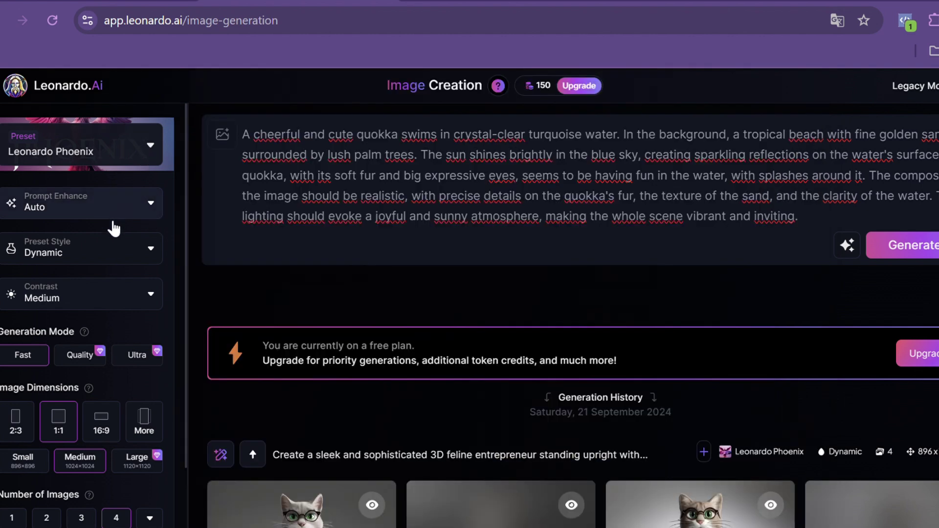
pyautogui.click(126, 210)
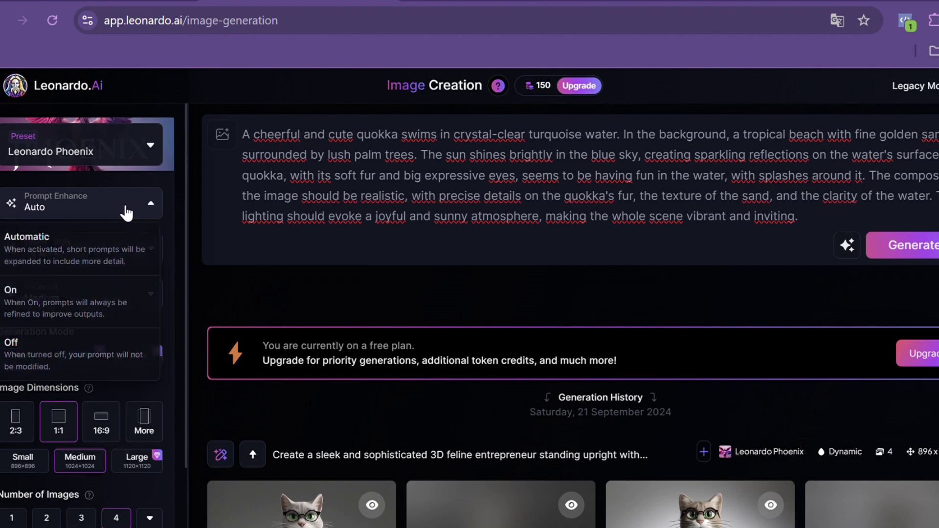
pyautogui.click(127, 213)
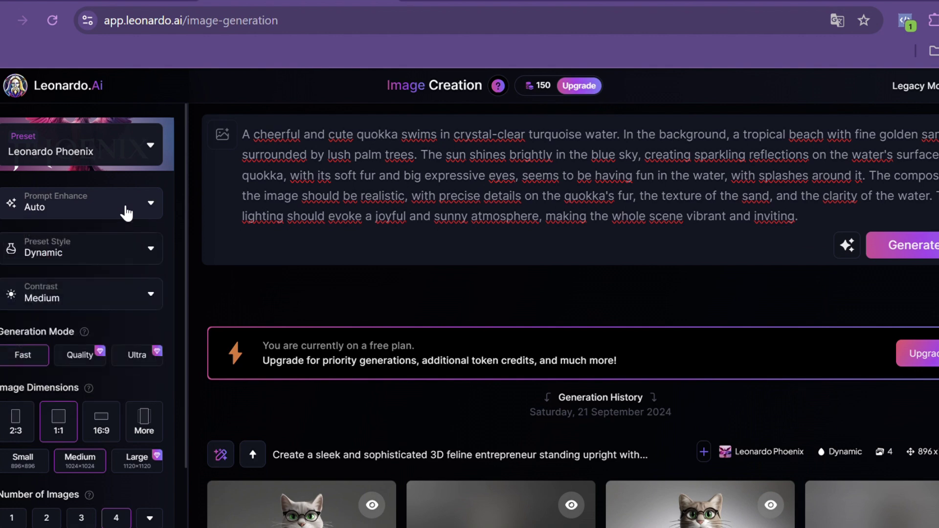
pyautogui.click(142, 256)
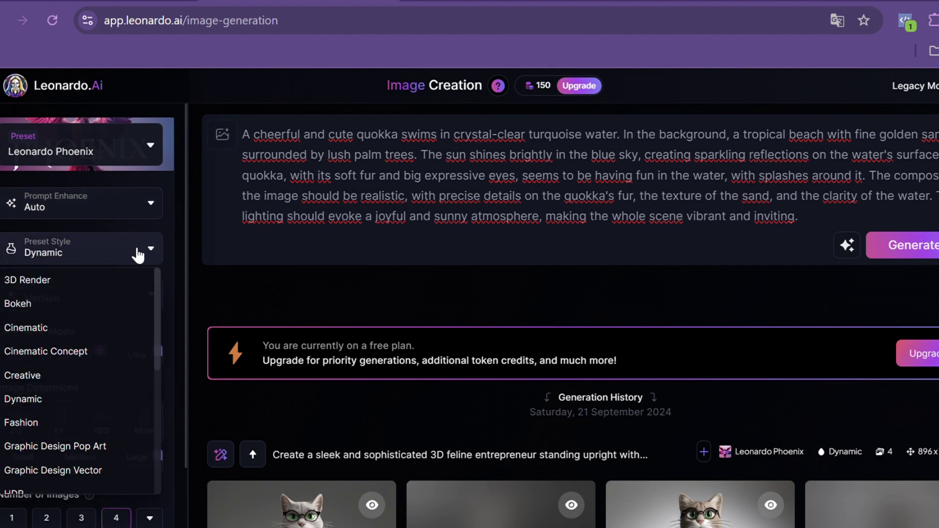
pyautogui.click(142, 253)
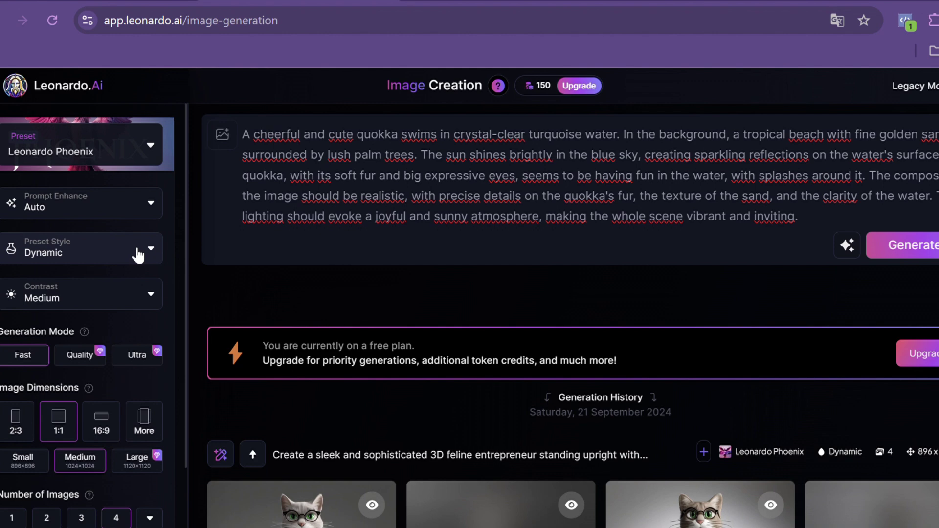
# Keep the contrast at Medium and set the image dimensions to the TikTok (9:16) aspect ratio
pyautogui.click(131, 296)
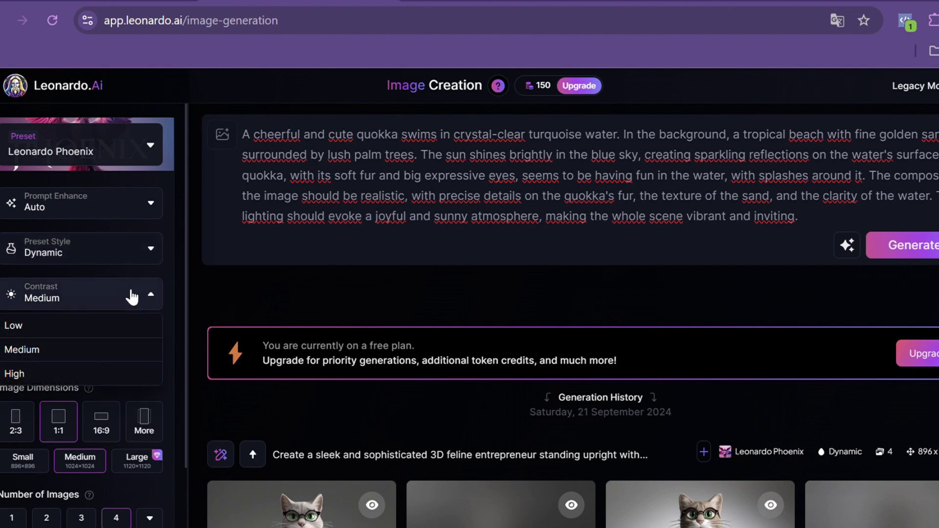
pyautogui.click(93, 349)
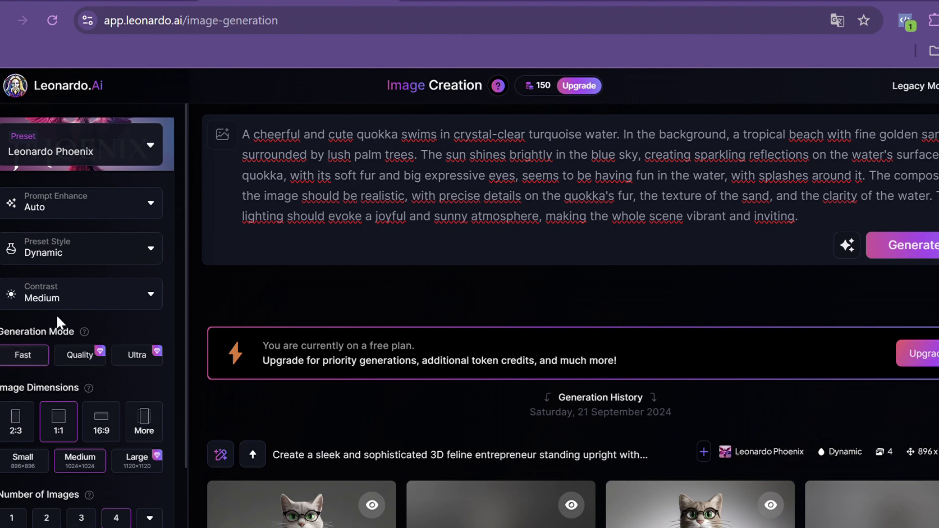
pyautogui.scroll(-2, 67, 320)
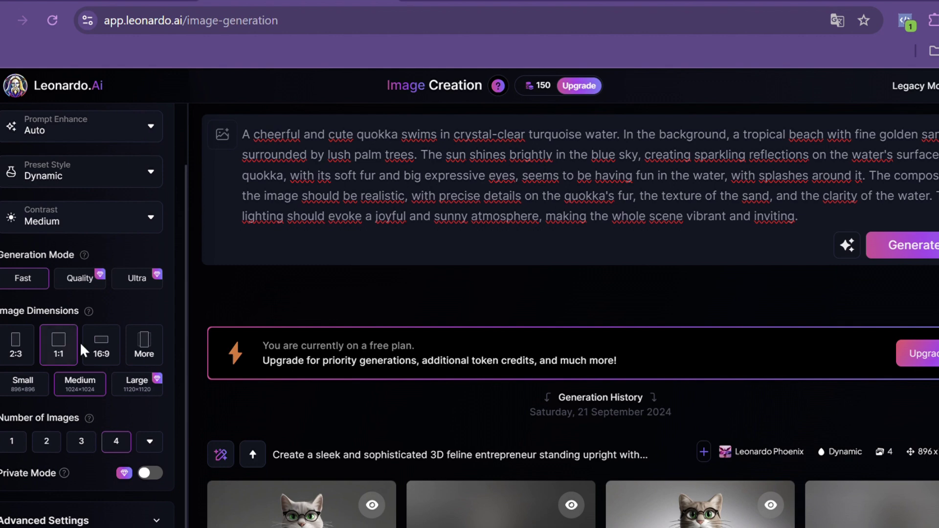
pyautogui.click(152, 348)
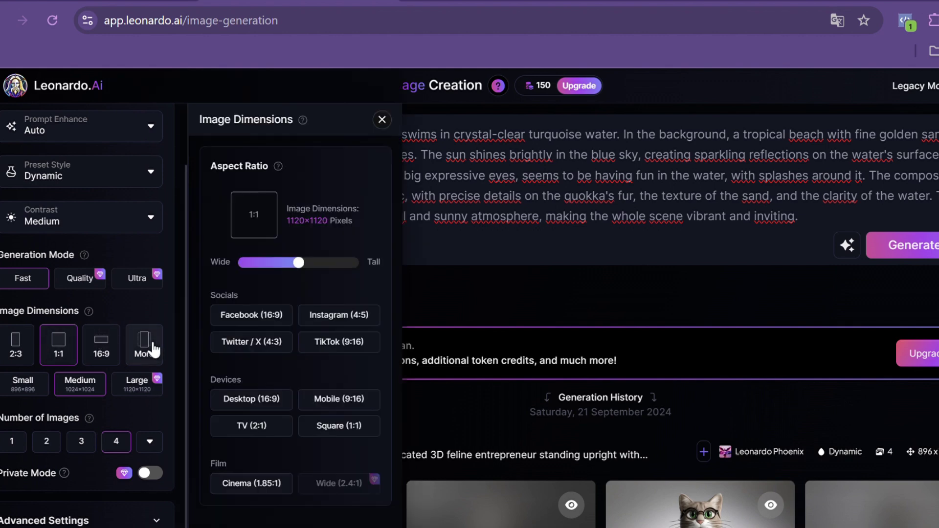
pyautogui.click(359, 347)
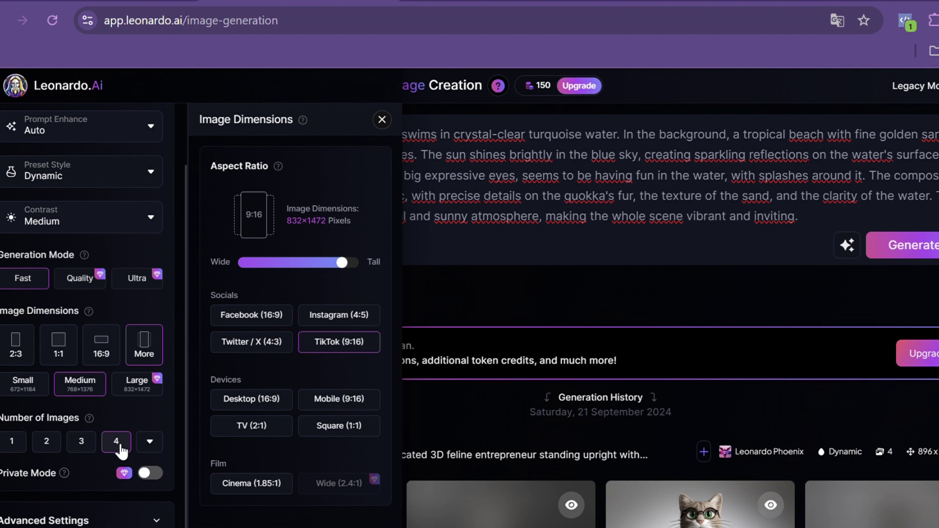
pyautogui.click(427, 257)
pyautogui.scroll(3, 427, 256)
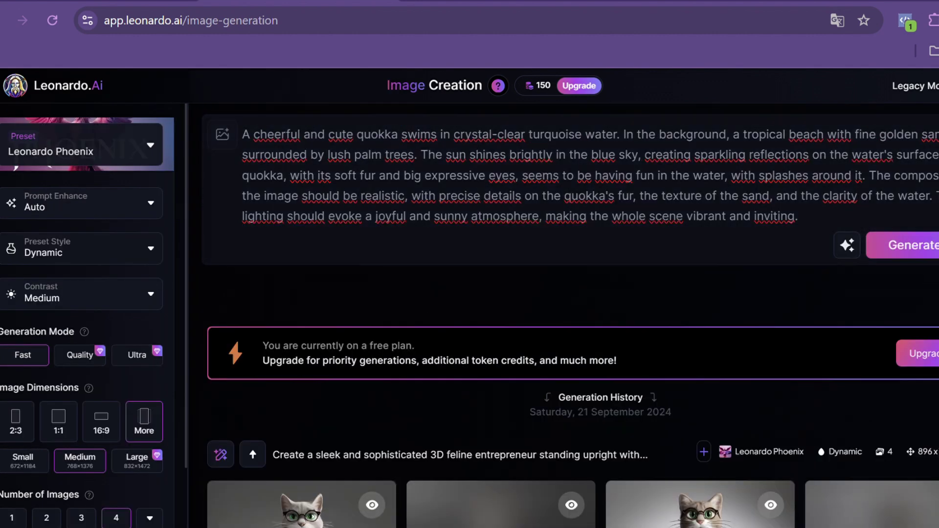
# Generate the four quokka images, dismissing the Prompt Enhance and Modify tips, and look over the results
pyautogui.click(903, 246)
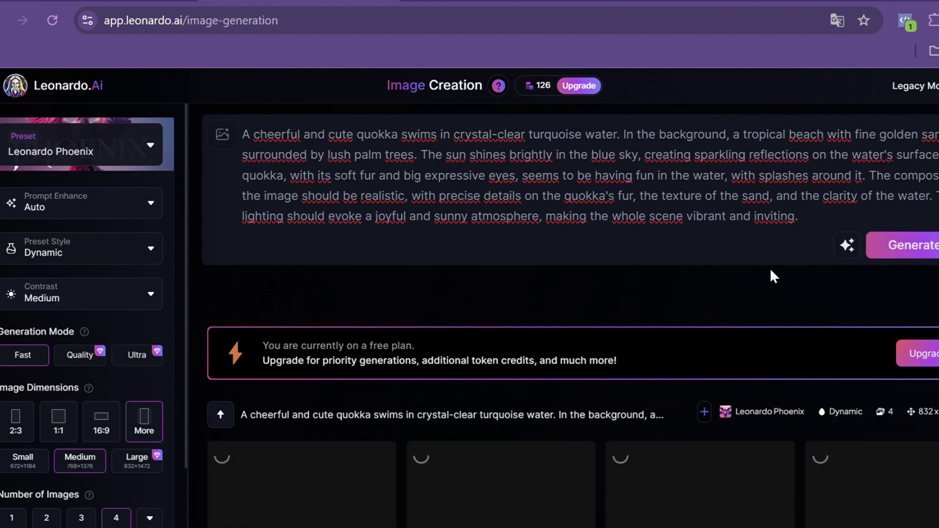
pyautogui.scroll(-5, 772, 271)
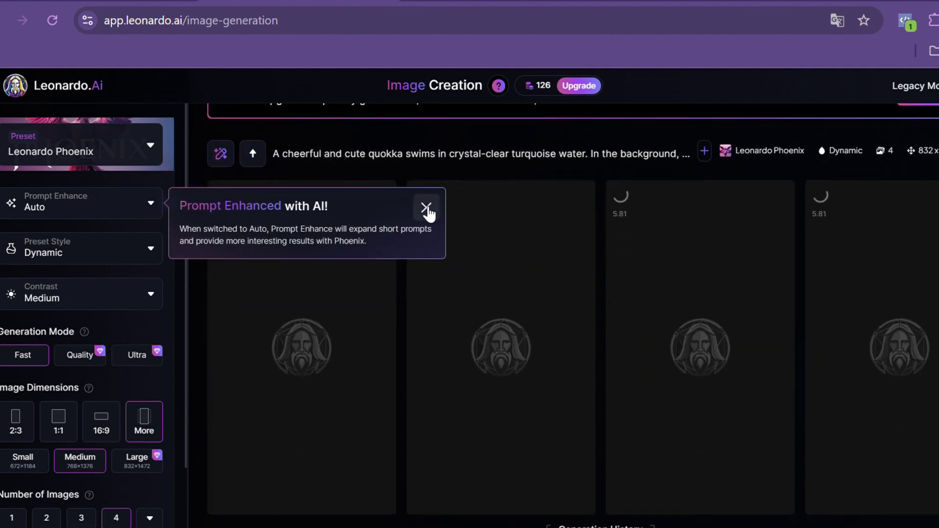
pyautogui.click(426, 208)
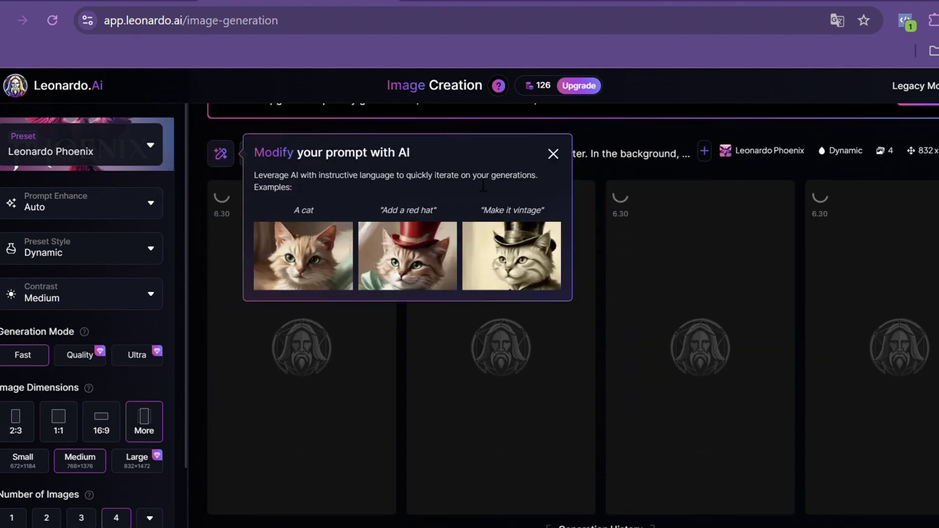
pyautogui.click(562, 153)
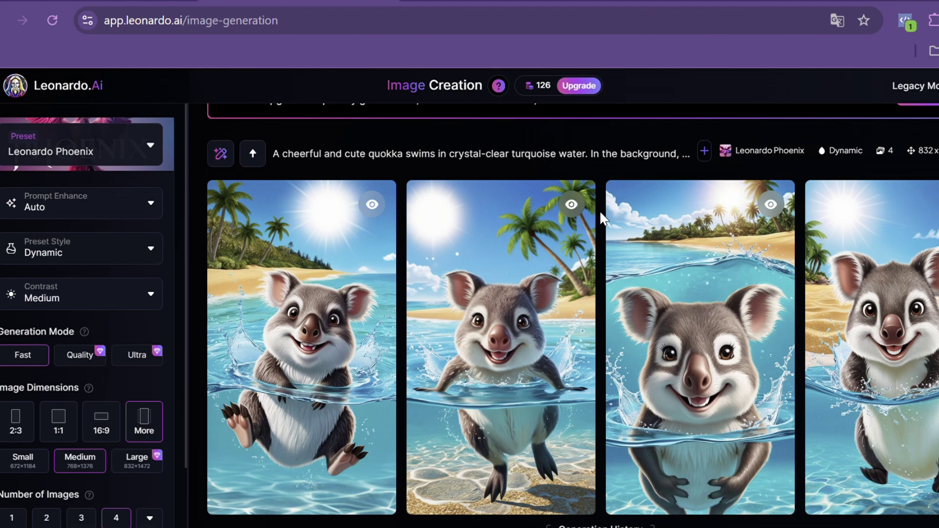
pyautogui.scroll(-3, 600, 210)
pyautogui.scroll(4, 600, 210)
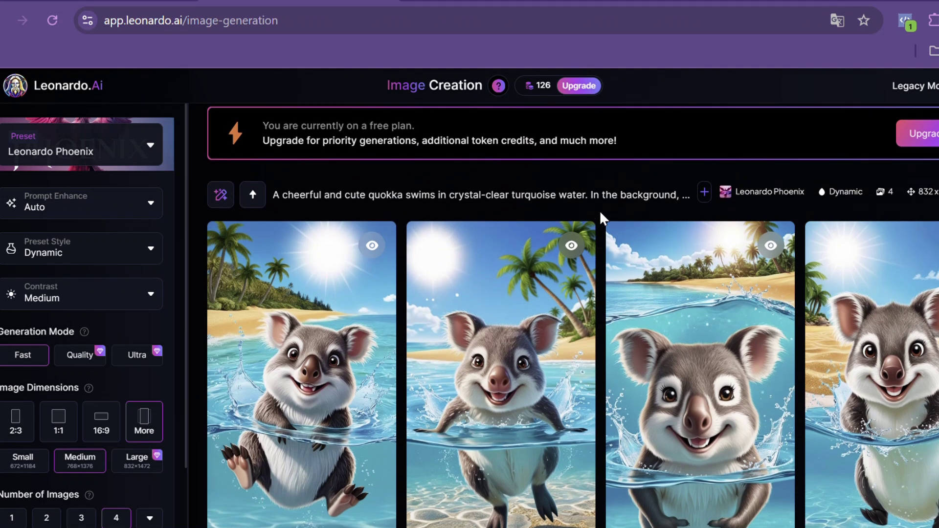
pyautogui.scroll(-1, 600, 211)
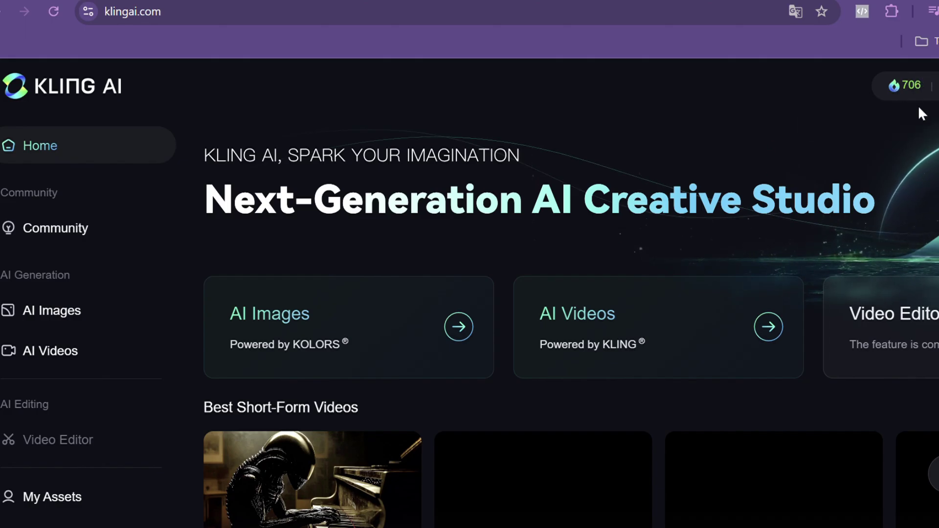
# Switch to Kling AI and compare the prices, credits and features of its Monthly Saver membership plans
pyautogui.click(925, 84)
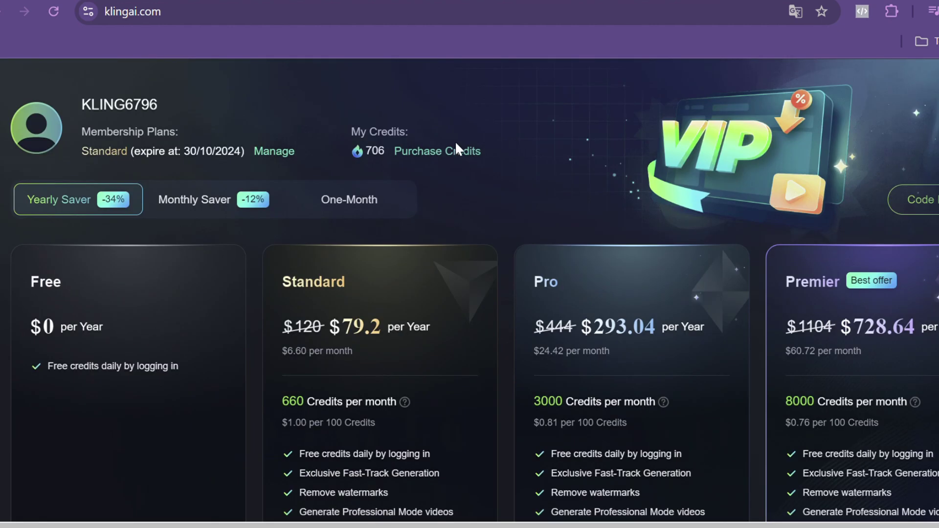
pyautogui.click(227, 205)
pyautogui.scroll(-2, 466, 142)
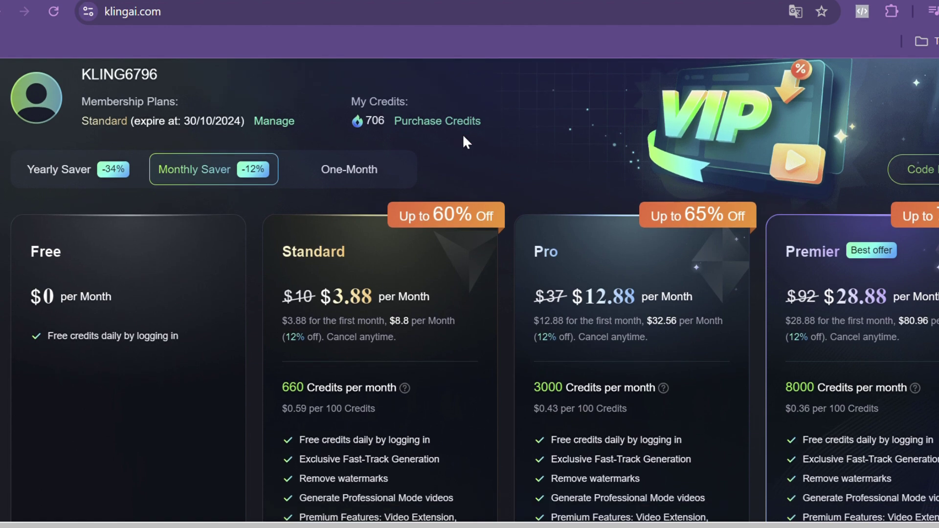
pyautogui.scroll(-2, 467, 142)
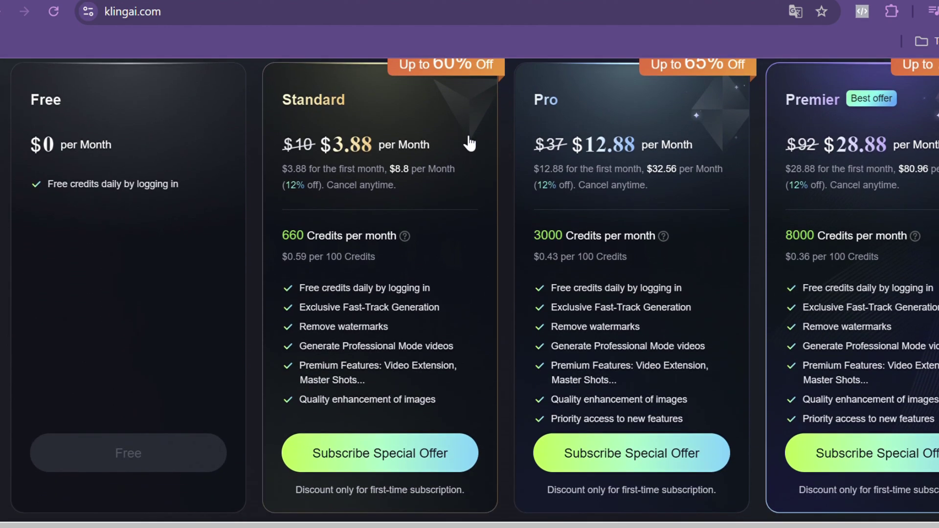
pyautogui.scroll(4, 466, 142)
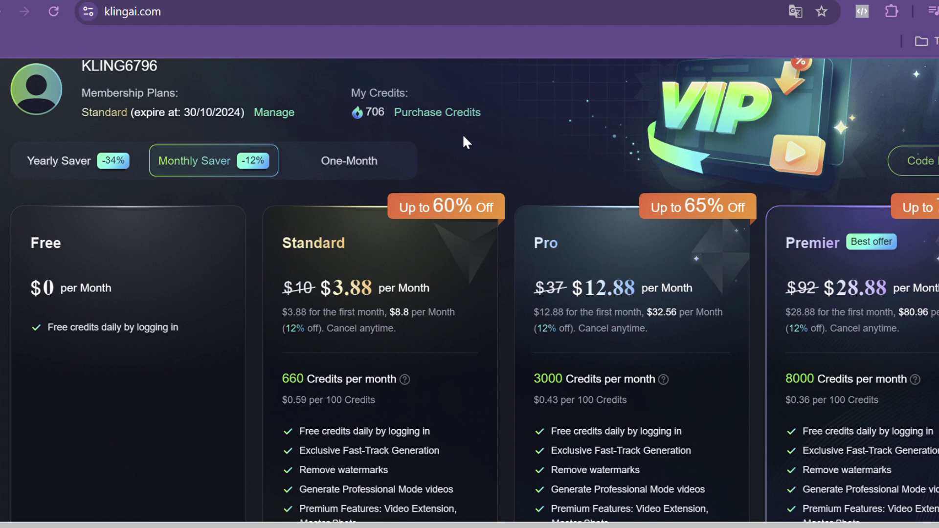
pyautogui.scroll(-1, 464, 137)
pyautogui.scroll(-1, 469, 143)
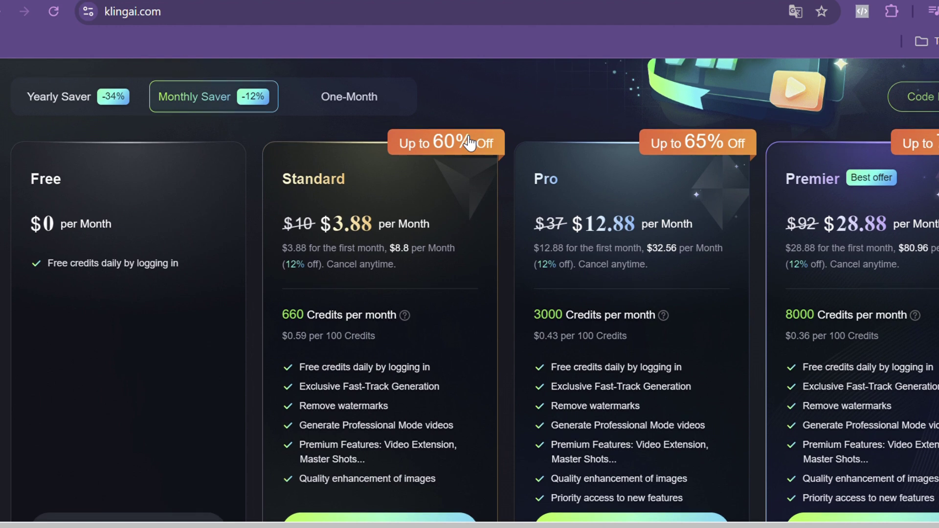
pyautogui.scroll(-1, 470, 142)
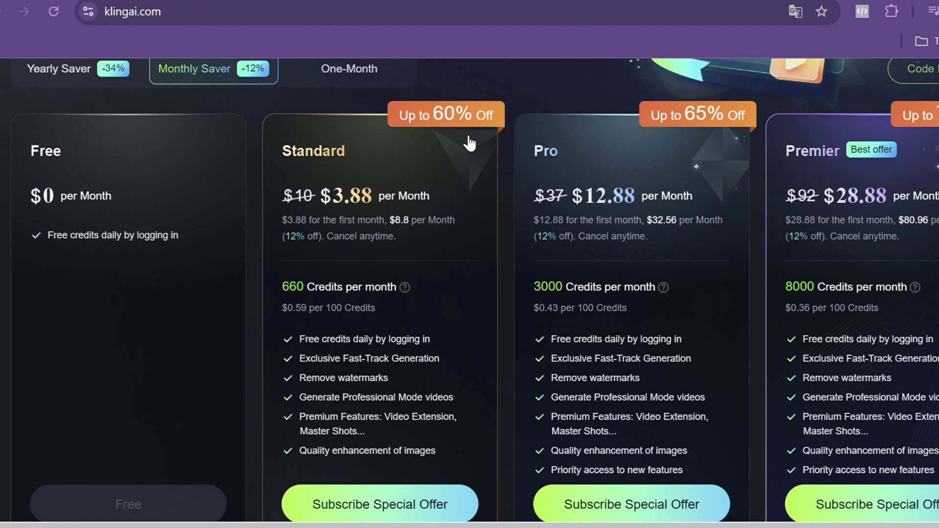
pyautogui.scroll(-2, 470, 143)
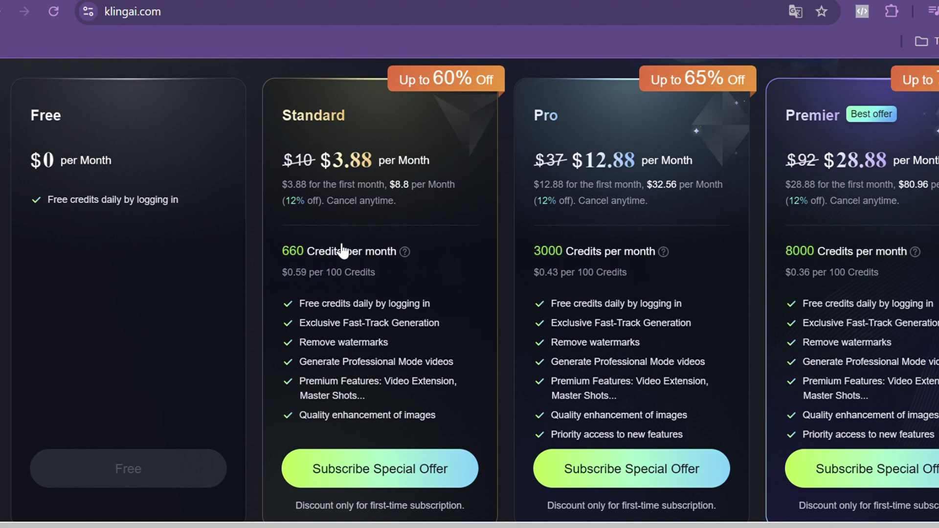
pyautogui.scroll(3, 341, 248)
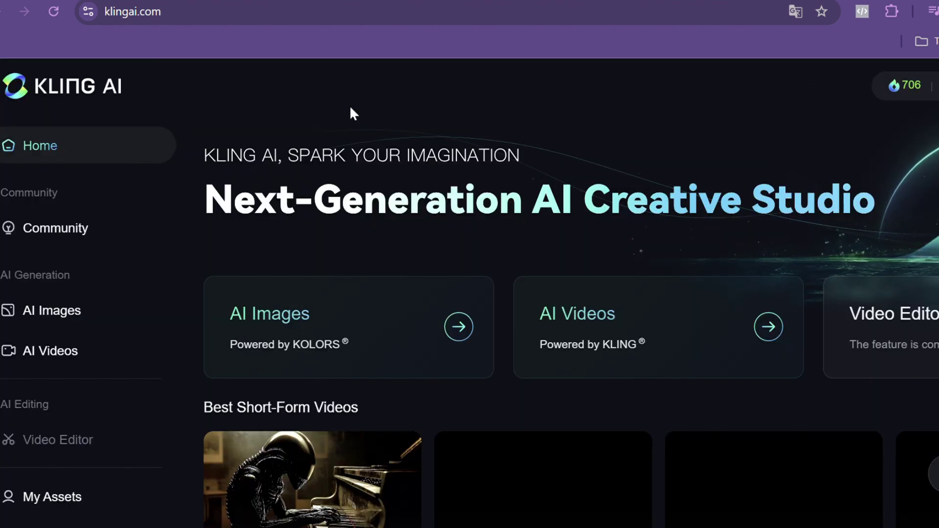
# Set up an Image to Video creation with the swimming quokka image and the English quokka prompt
pyautogui.click(84, 352)
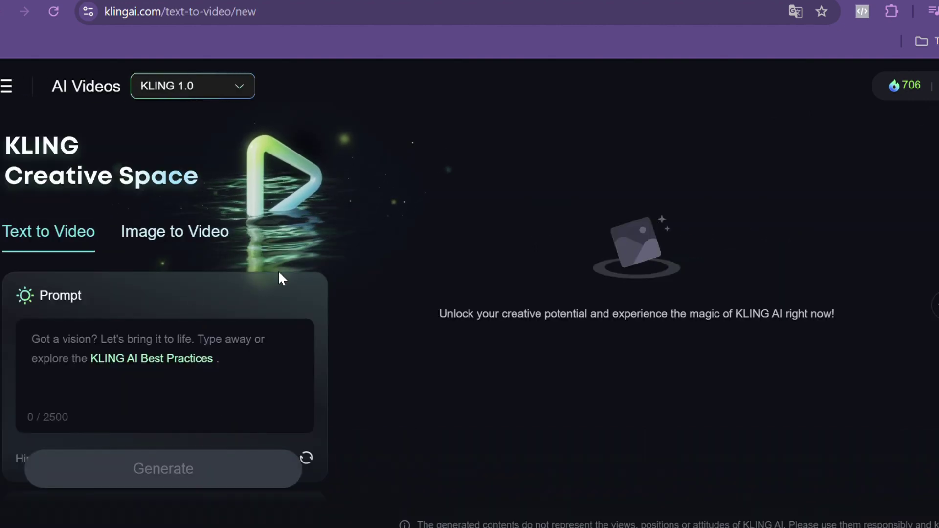
pyautogui.click(189, 243)
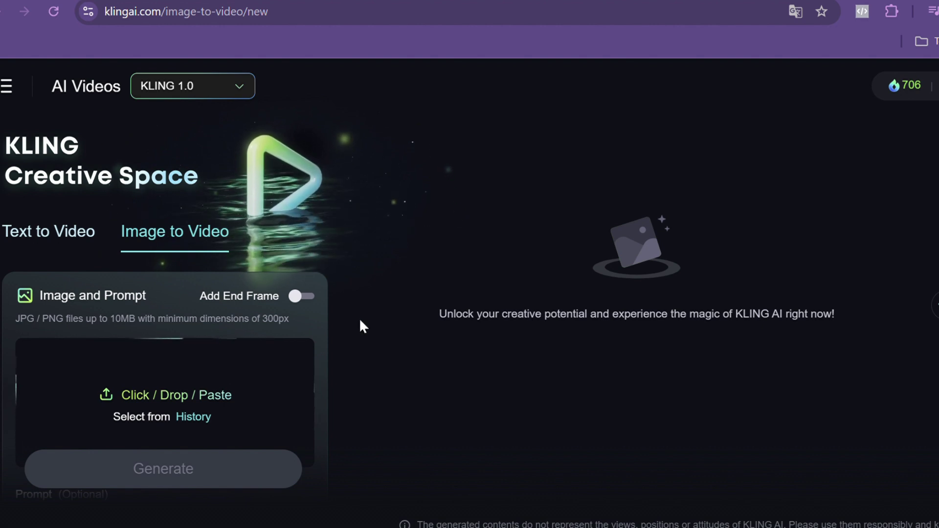
pyautogui.hotkey('ctrl', 'v')
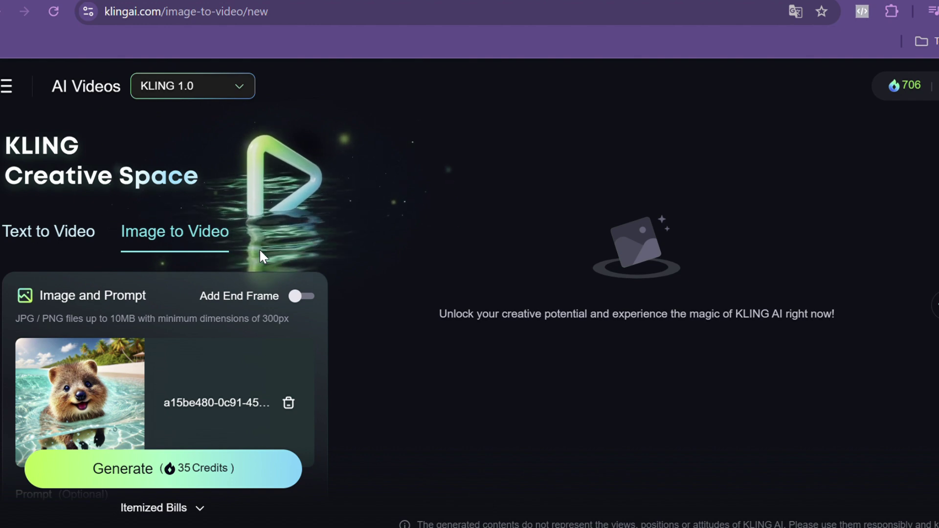
pyautogui.scroll(-5, 250, 389)
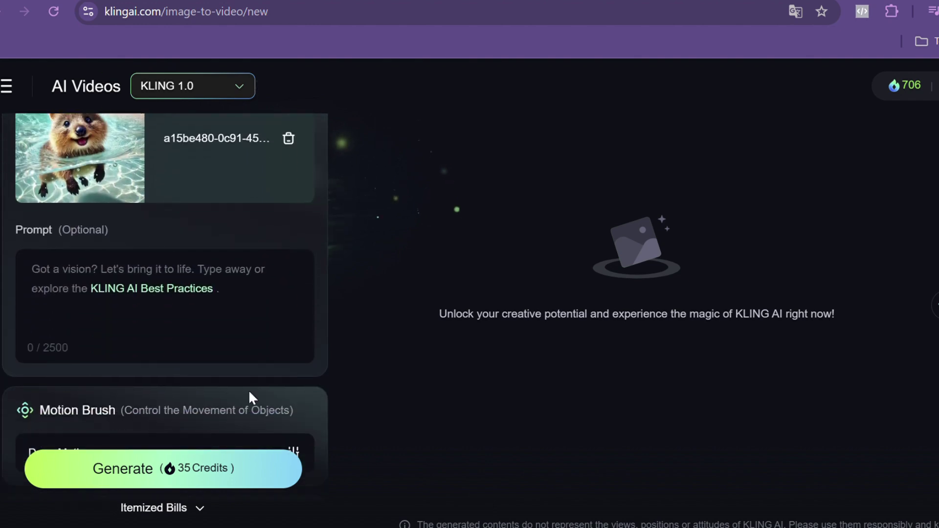
pyautogui.click(241, 277)
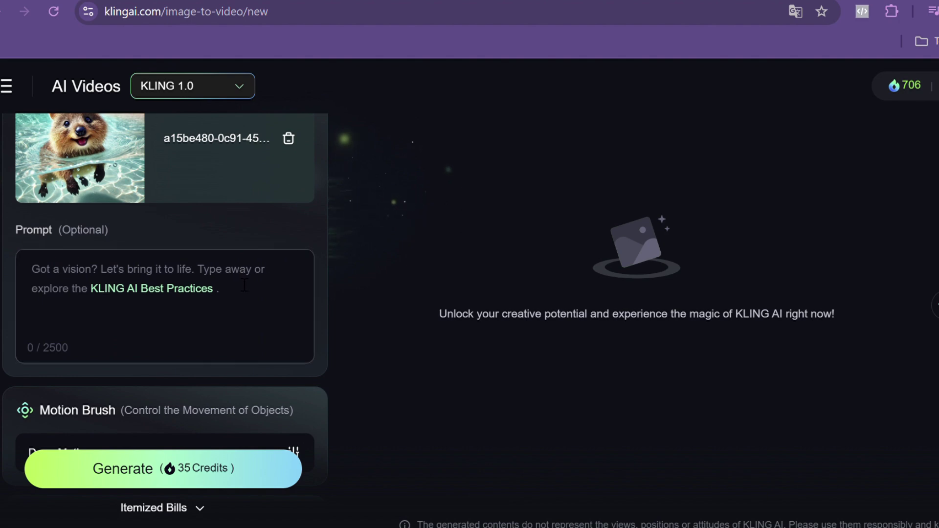
pyautogui.hotkey('ctrl', 'v')
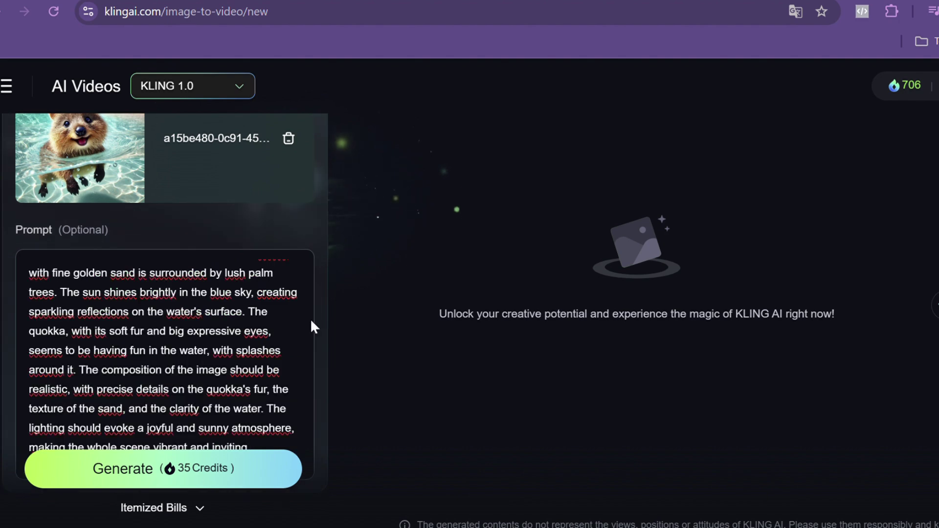
# Set the video length to 10s, keeping Professional Mode and one generation, and generate the quokka video
pyautogui.scroll(-3, 313, 327)
pyautogui.scroll(-5, 275, 351)
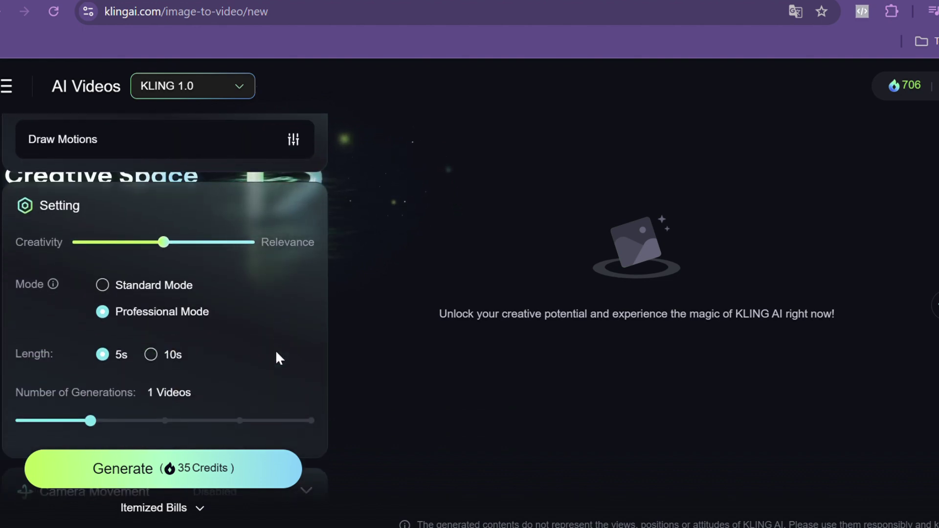
pyautogui.scroll(-1, 276, 353)
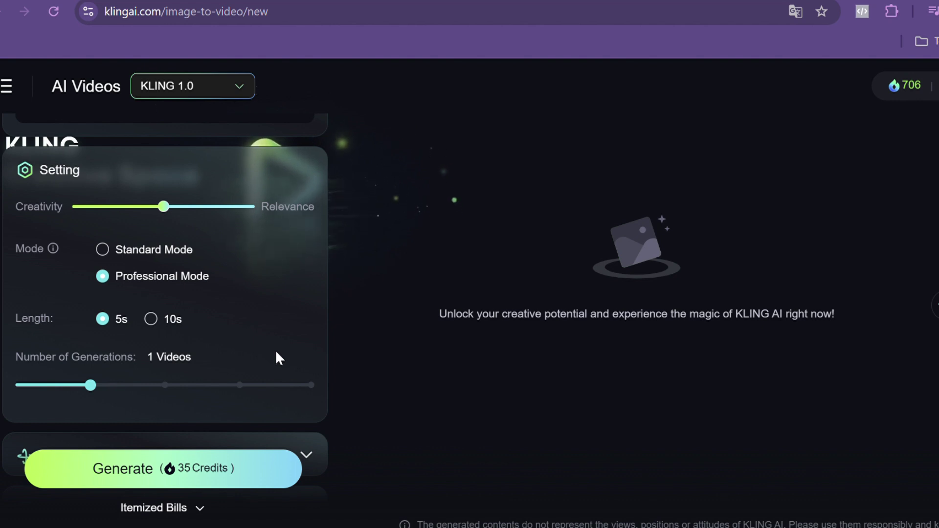
pyautogui.scroll(-1, 275, 350)
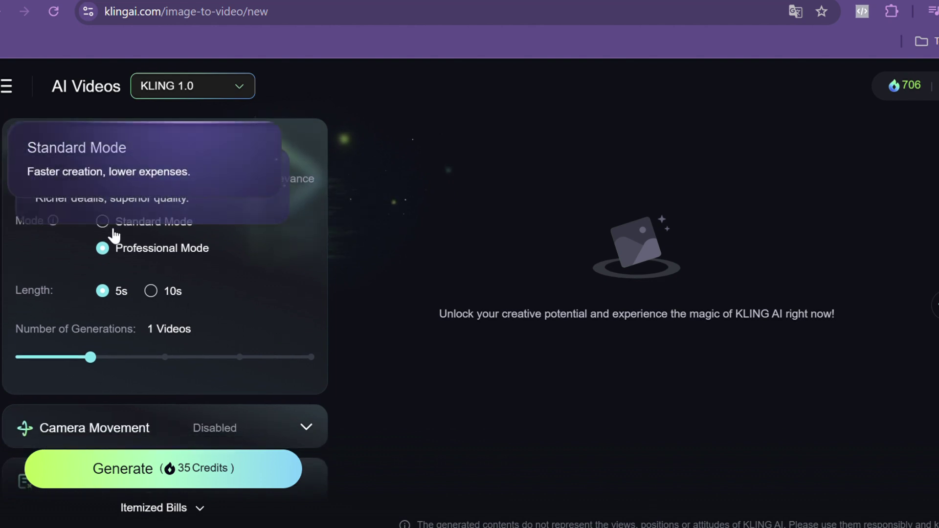
pyautogui.scroll(2, 210, 269)
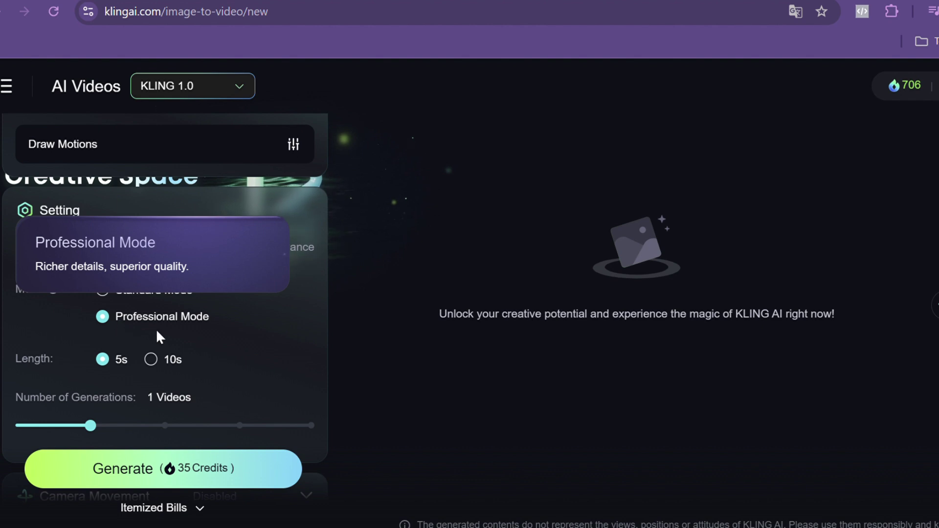
pyautogui.click(169, 362)
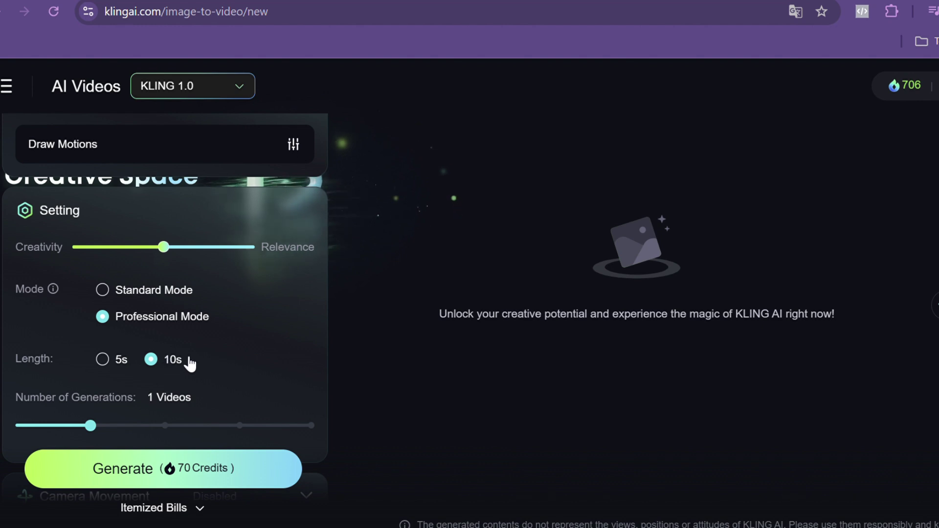
pyautogui.scroll(-1, 253, 361)
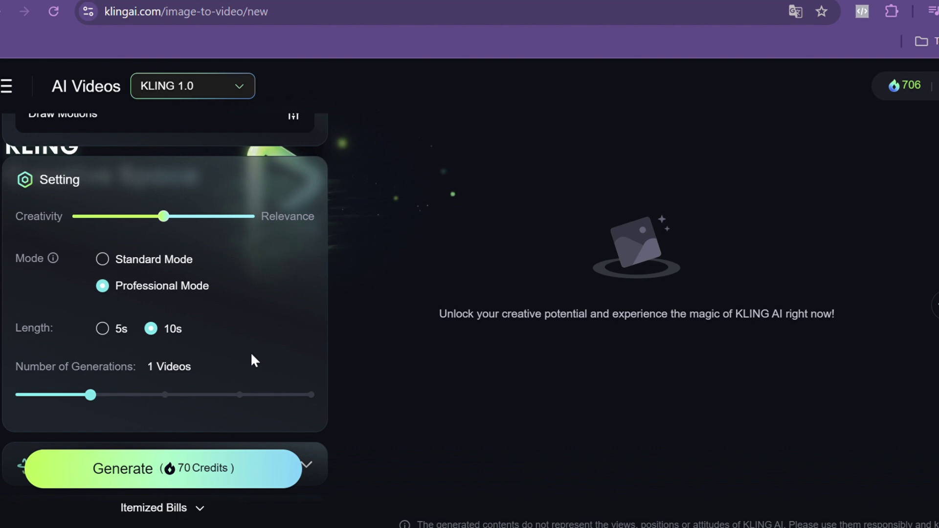
pyautogui.scroll(-1, 252, 355)
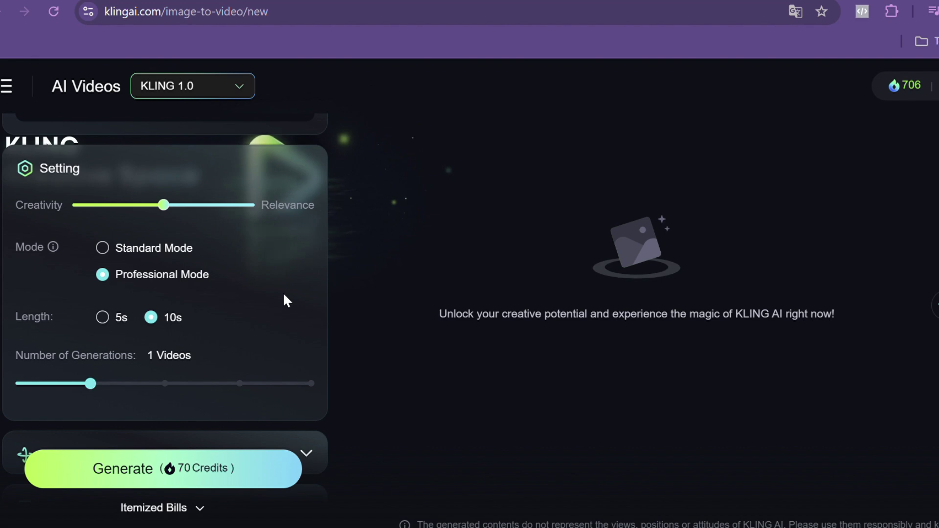
pyautogui.scroll(-1, 284, 295)
pyautogui.scroll(1, 283, 292)
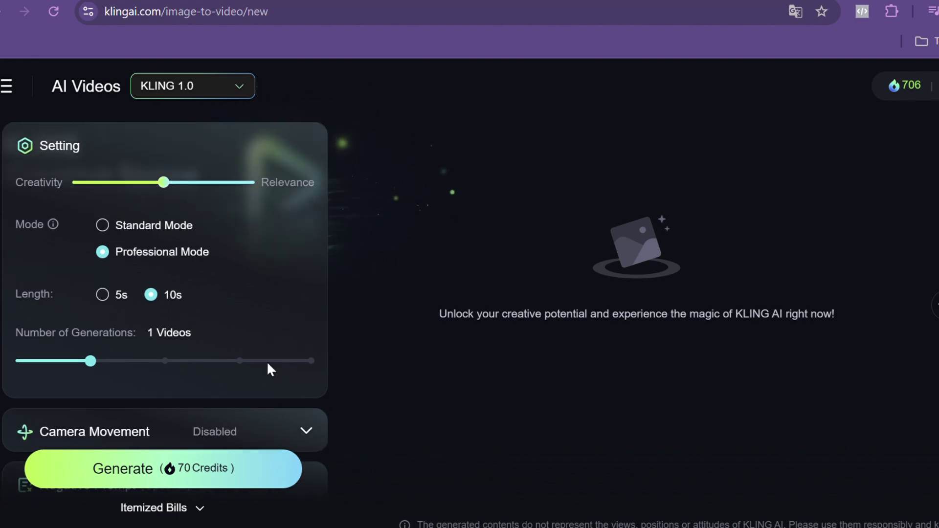
pyautogui.click(227, 477)
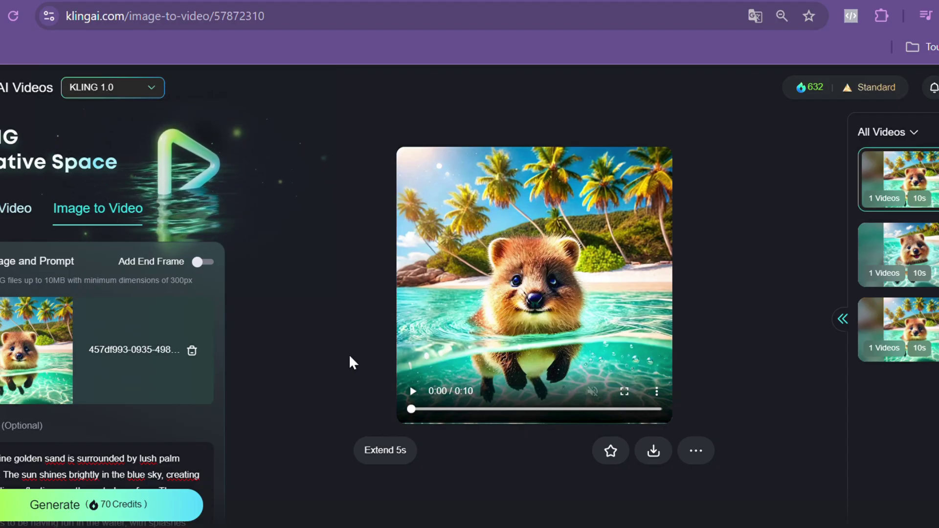
# Play the two generated 10-second quokka videos in Kling AI to review how the quokka is animated in each
pyautogui.click(421, 391)
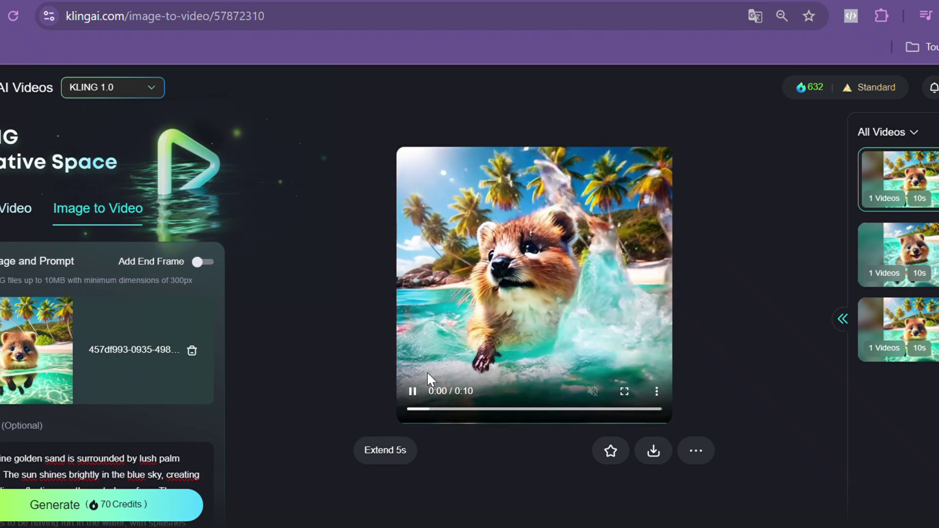
pyautogui.click(413, 391)
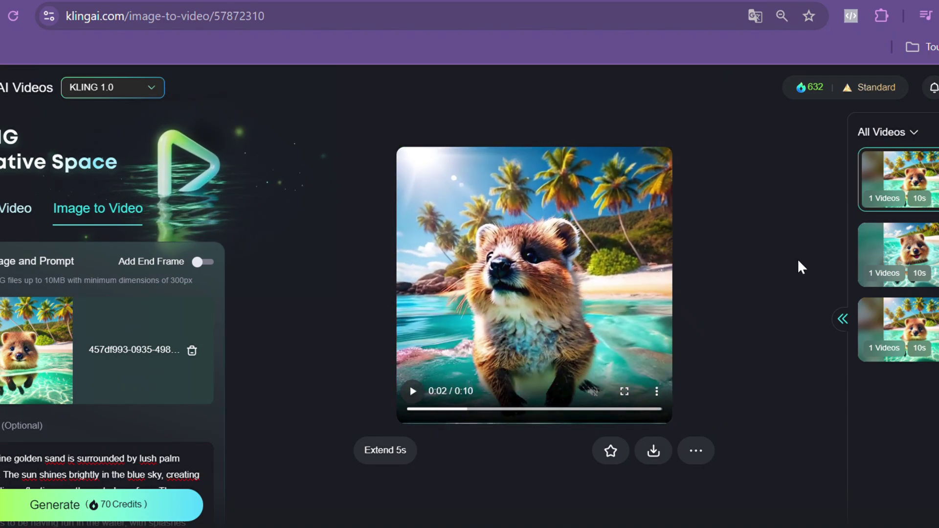
pyautogui.click(924, 253)
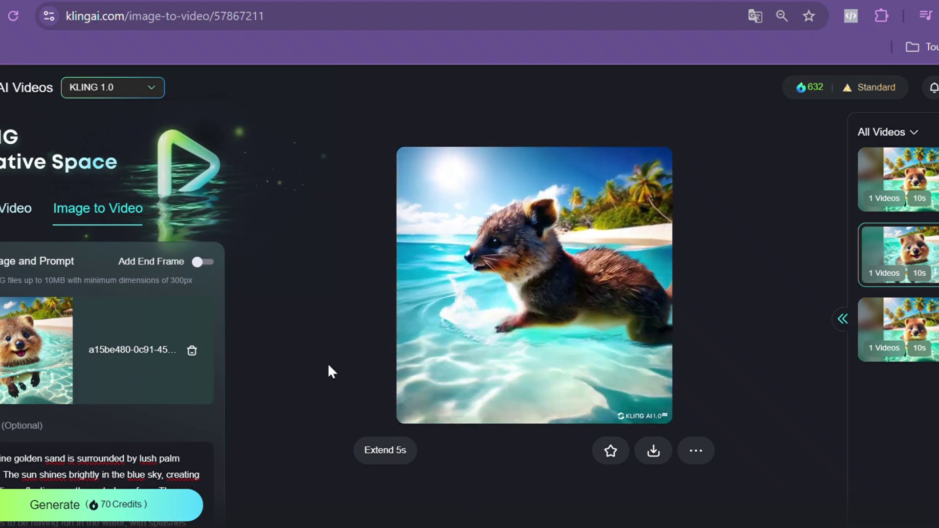
pyautogui.moveTo(495, 295)
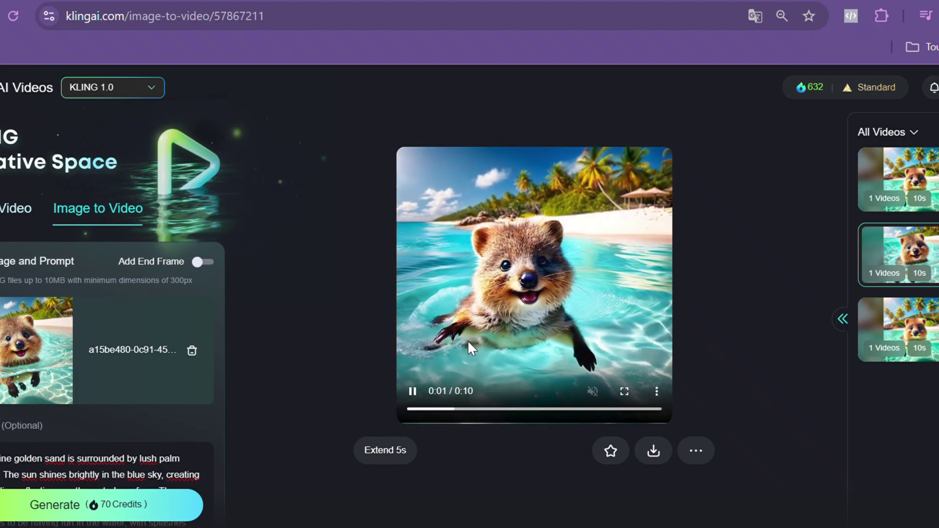
pyautogui.click(411, 397)
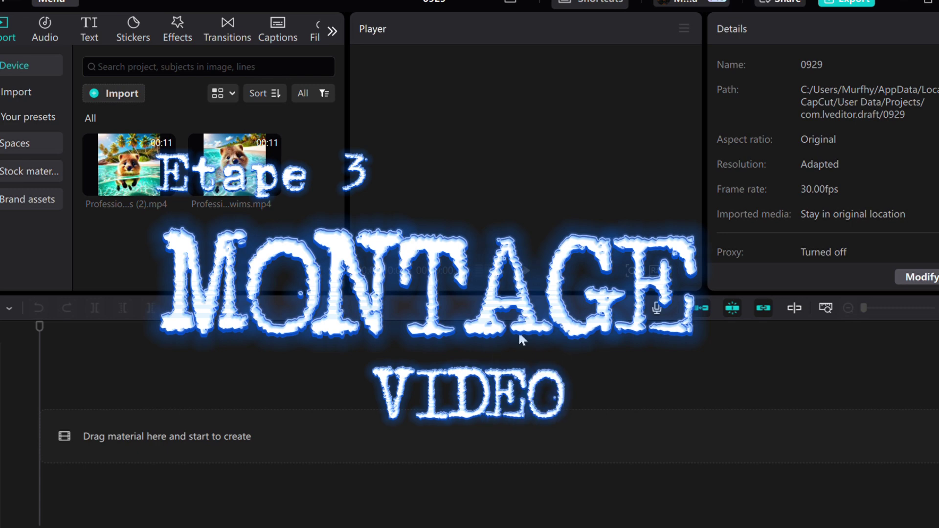
# Switch to CapCut and place the two imported quokka clips one after the other on the timeline
pyautogui.moveTo(135, 167)
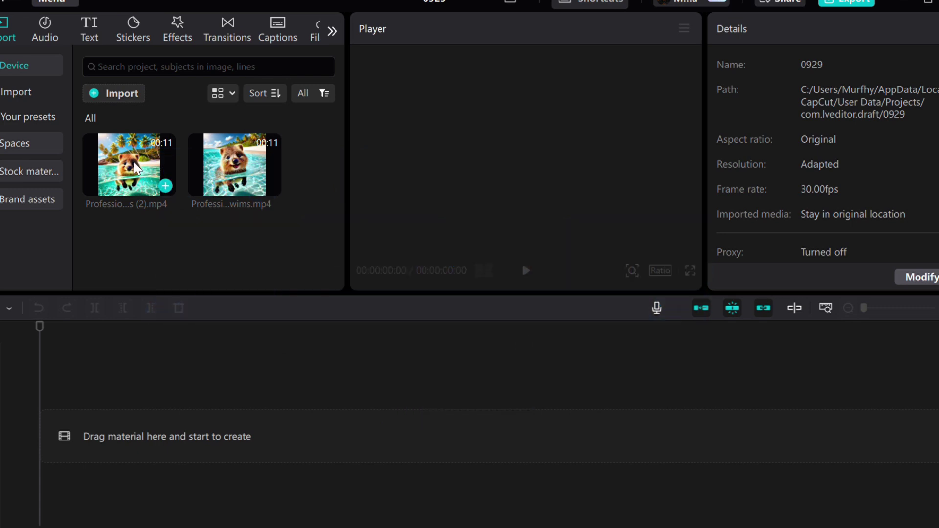
pyautogui.moveTo(135, 168); pyautogui.dragTo(164, 494)
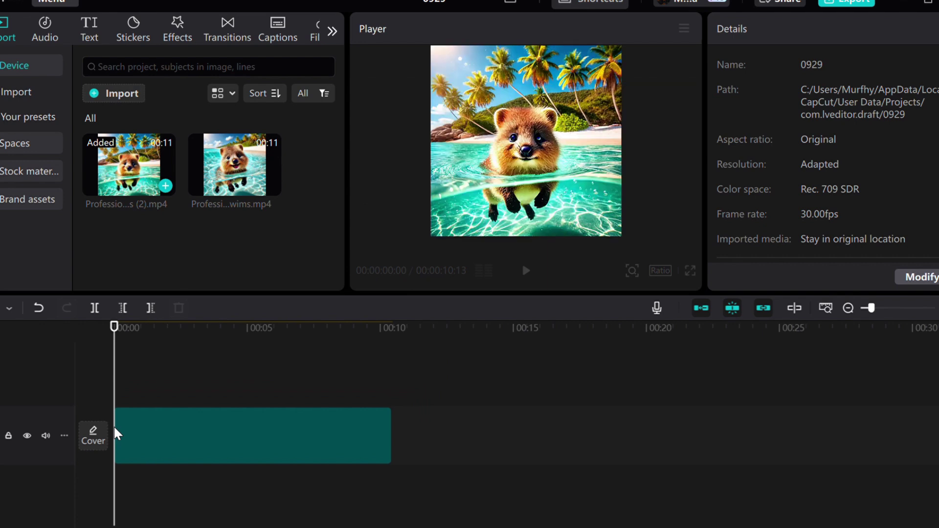
pyautogui.moveTo(240, 180)
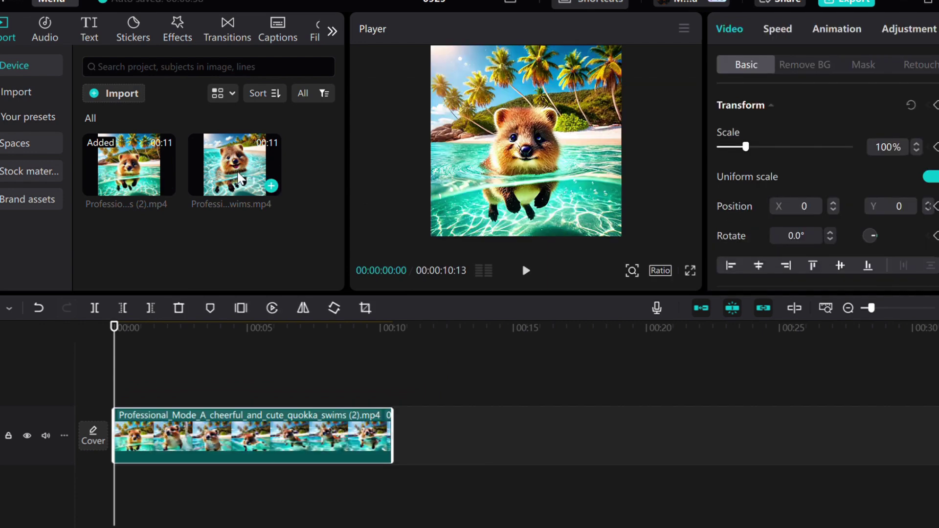
pyautogui.moveTo(241, 179); pyautogui.dragTo(406, 447)
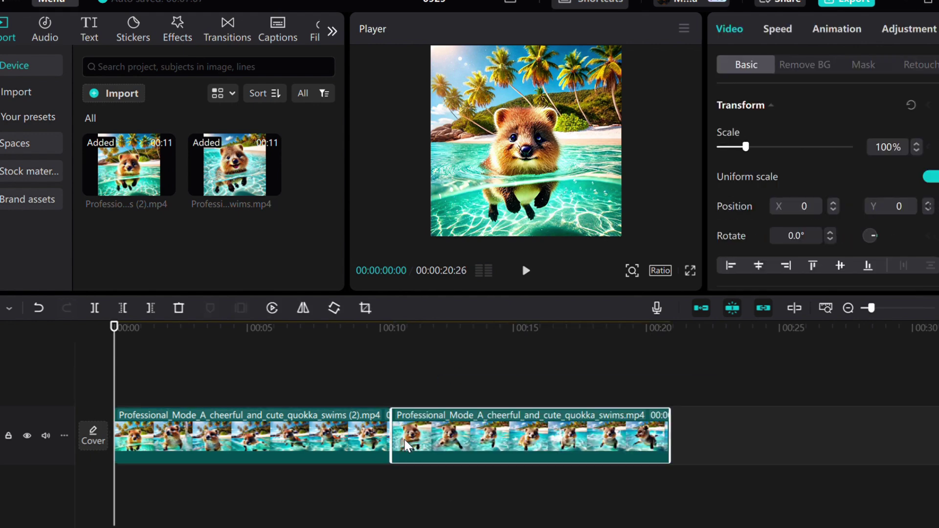
pyautogui.click(410, 386)
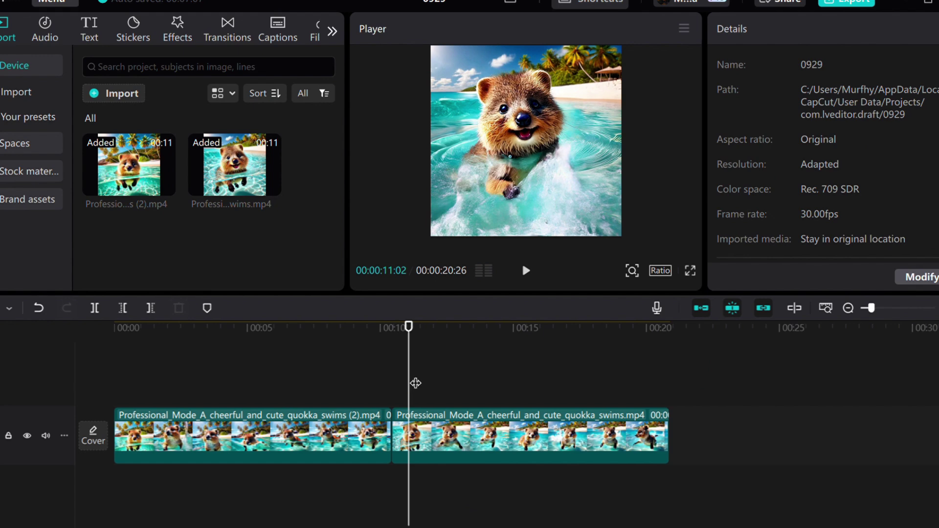
# Change the project's aspect ratio to 9:16 and enlarge both clips to fill the vertical frame, scaling the second to 178%
pyautogui.moveTo(412, 381); pyautogui.dragTo(114, 373)
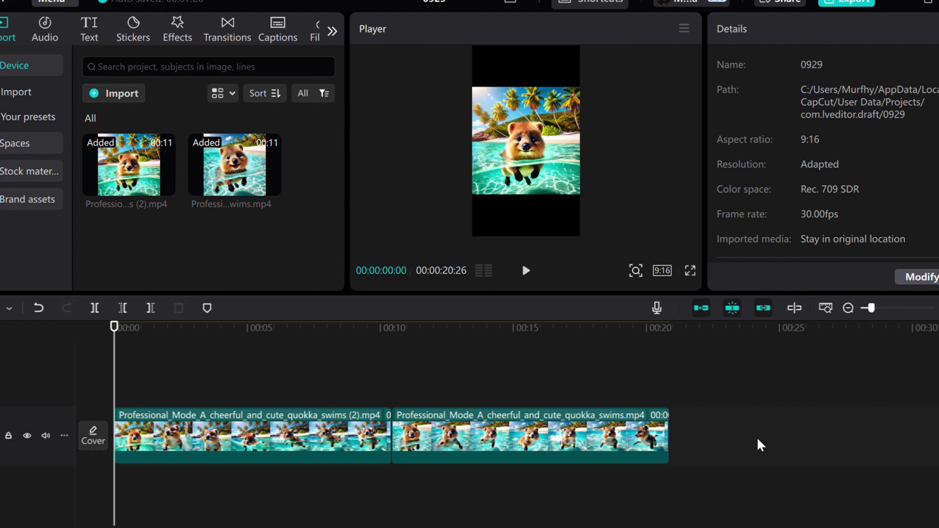
pyautogui.click(258, 415)
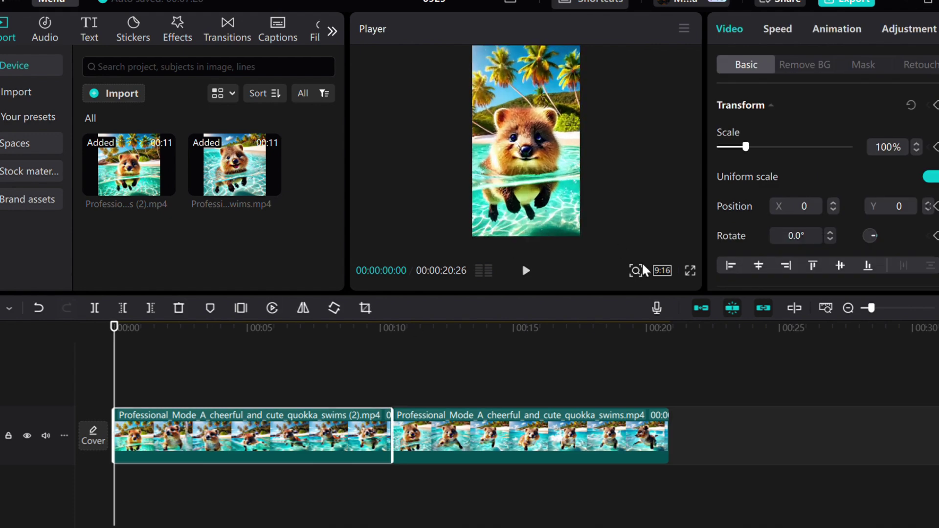
pyautogui.click(439, 427)
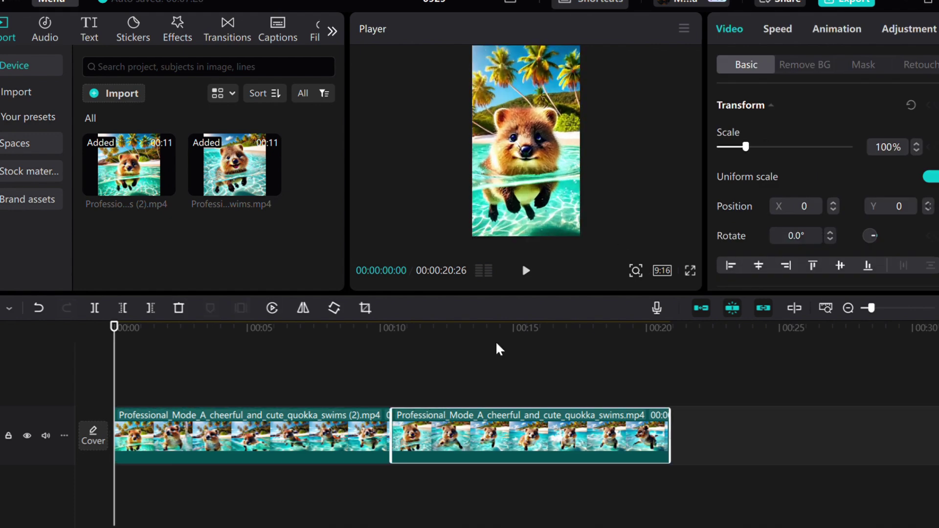
pyautogui.click(445, 374)
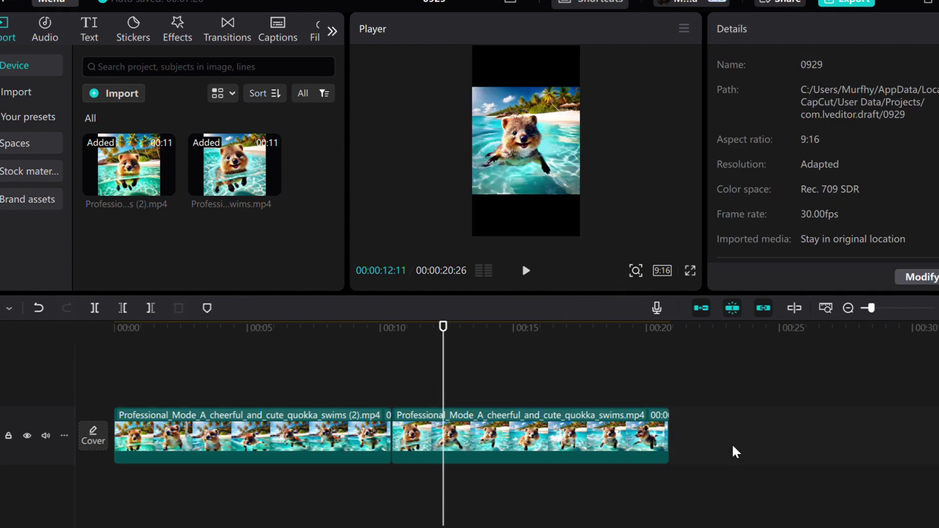
pyautogui.click(542, 170)
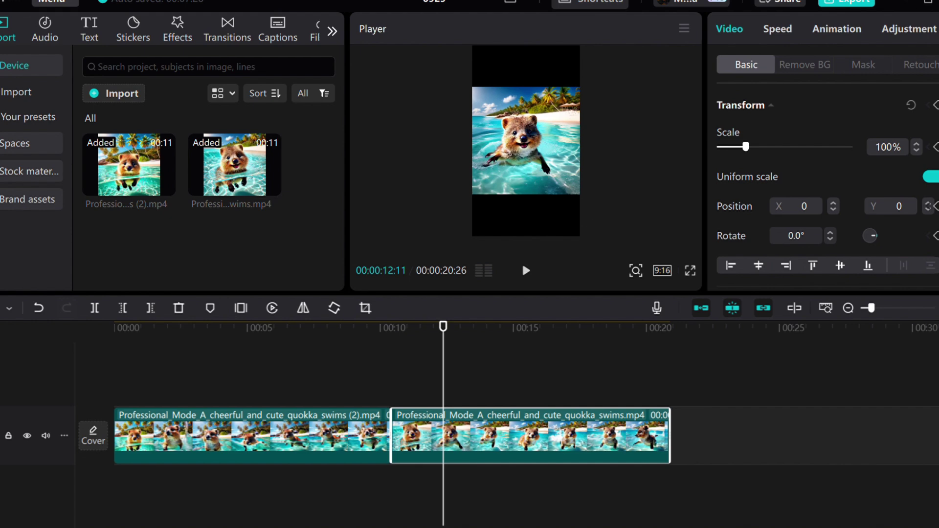
pyautogui.moveTo(580, 195); pyautogui.dragTo(635, 254)
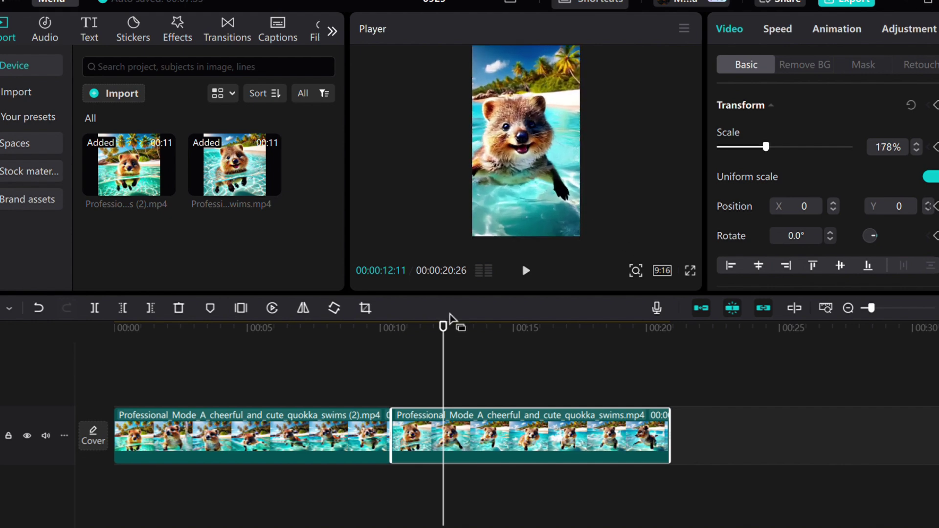
# Play the montage from the start to check the framing of the vertical clips
pyautogui.moveTo(444, 348); pyautogui.dragTo(88, 357)
pyautogui.press('space')
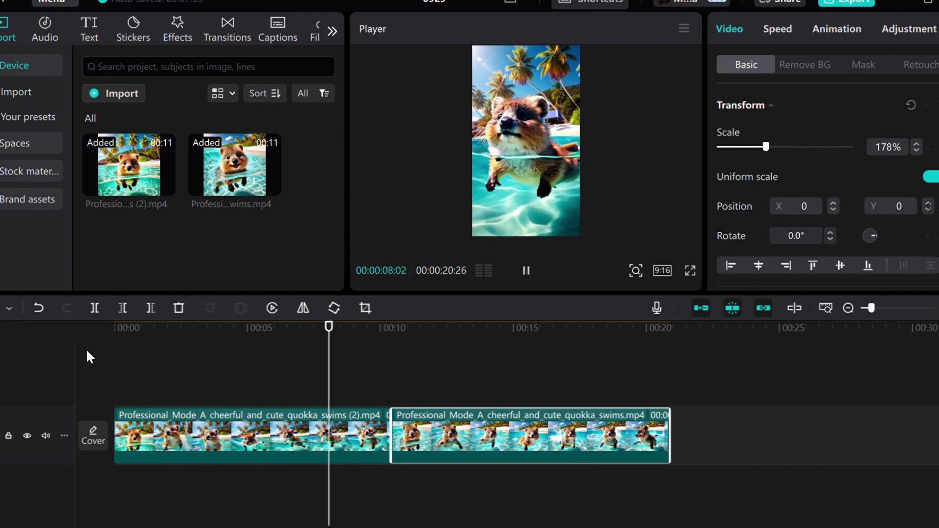
pyautogui.click(31, 379)
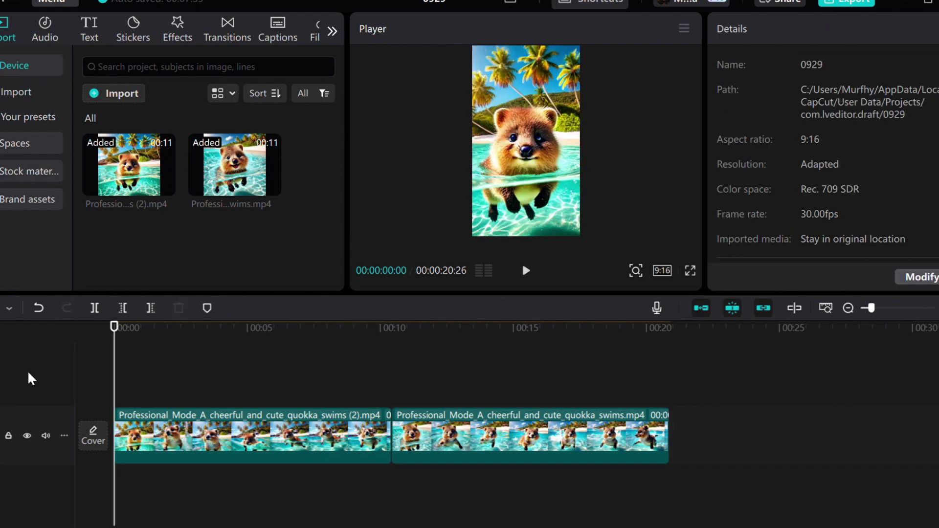
# Search the sound effects for "sea" and preview Sea (Relax) and Sound of the sea surface -1
pyautogui.moveTo(235, 168)
pyautogui.click(46, 39)
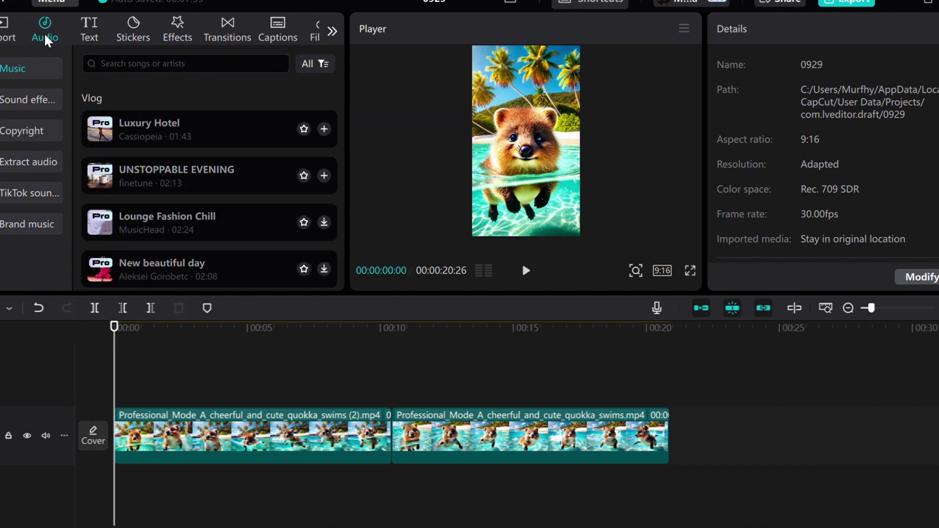
pyautogui.click(27, 101)
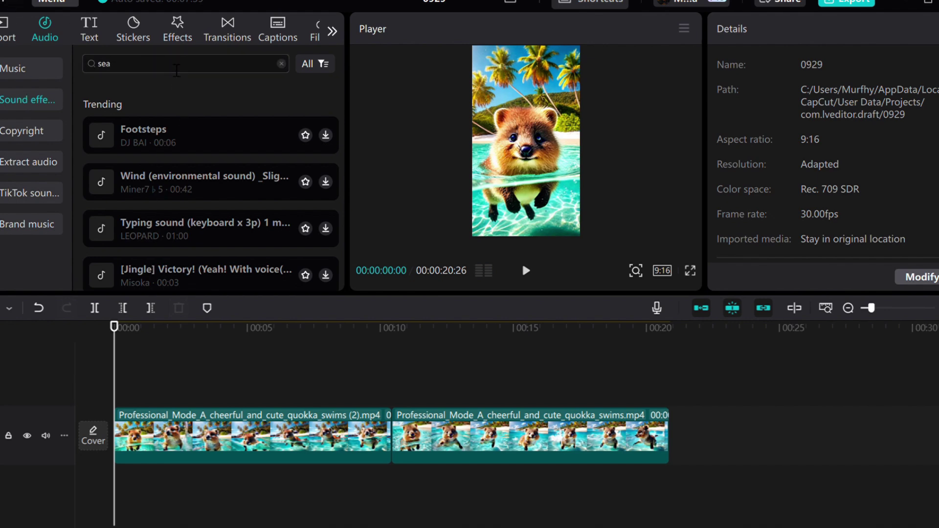
pyautogui.press('Return')
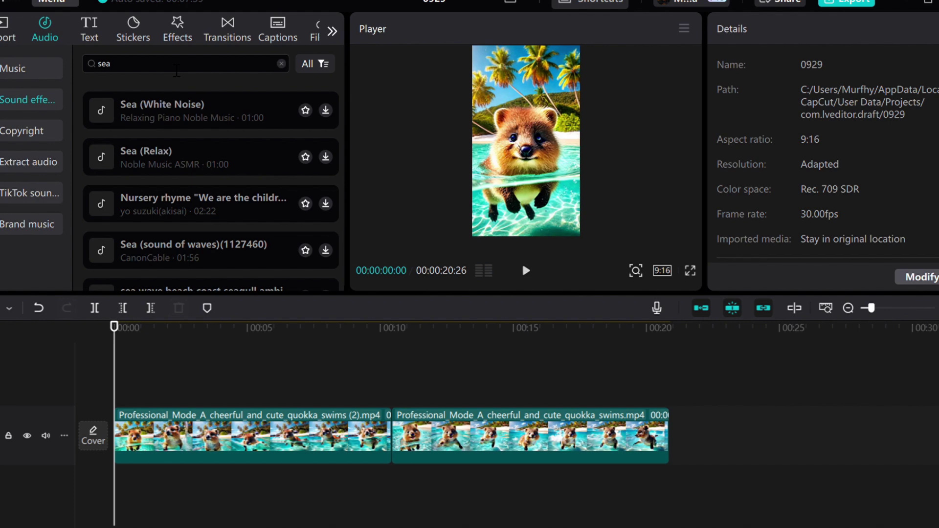
pyautogui.click(101, 159)
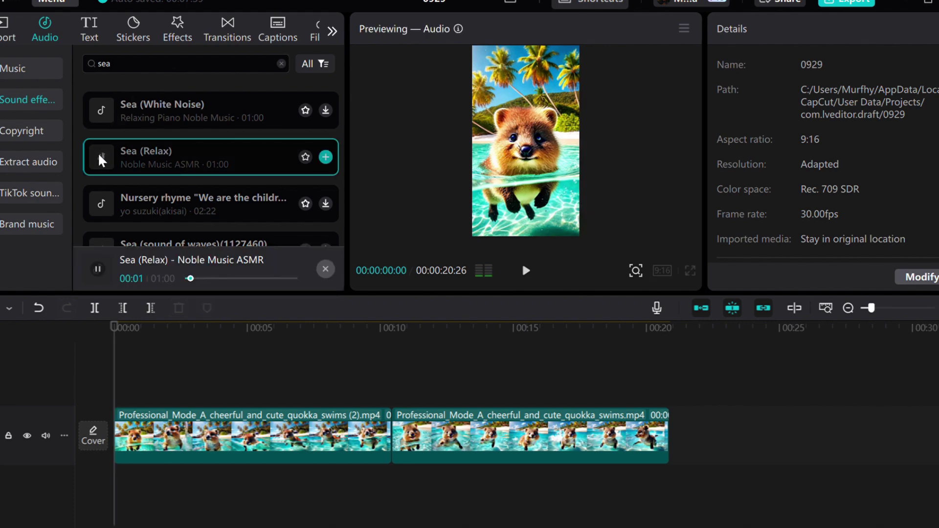
pyautogui.scroll(-5, 103, 157)
pyautogui.click(105, 147)
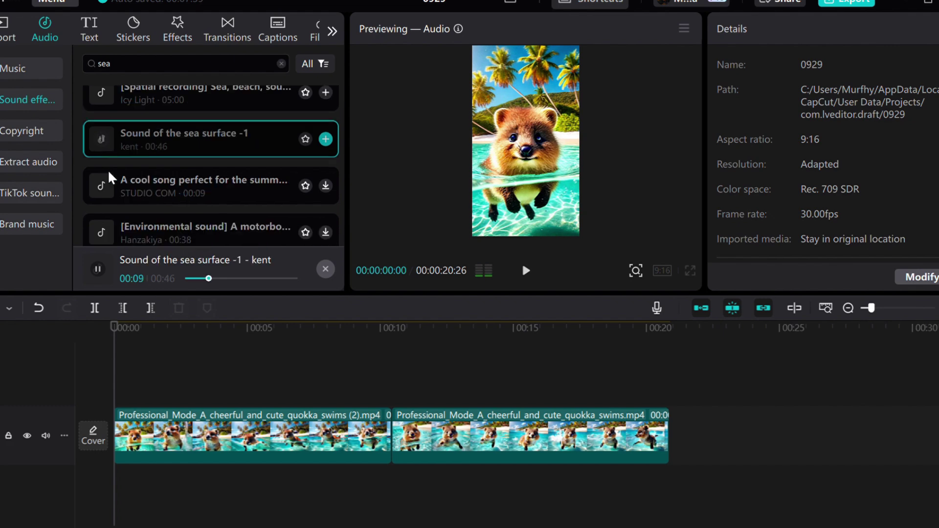
# Add Sound of the sea surface -1 beneath the clips from the start and trim it to the end of the video
pyautogui.moveTo(105, 147); pyautogui.dragTo(342, 494)
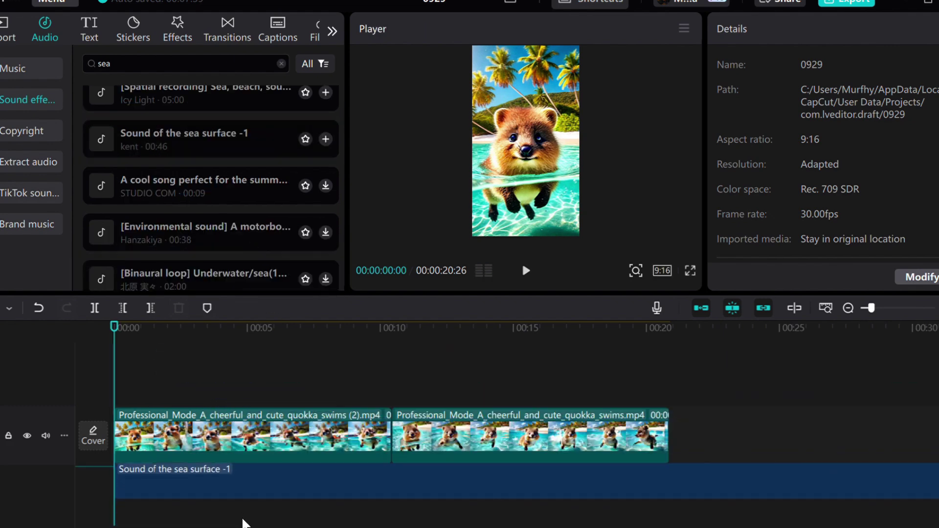
pyautogui.click(526, 272)
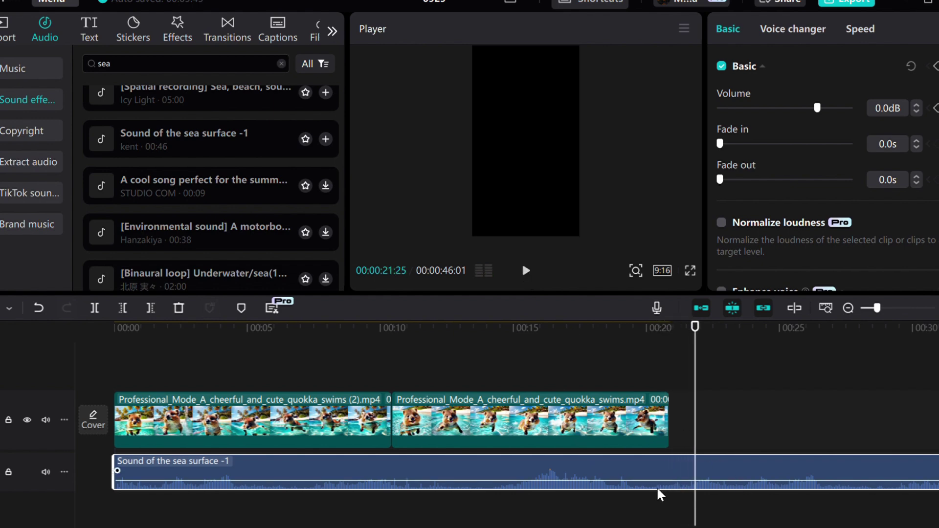
pyautogui.moveTo(707, 376); pyautogui.dragTo(680, 374)
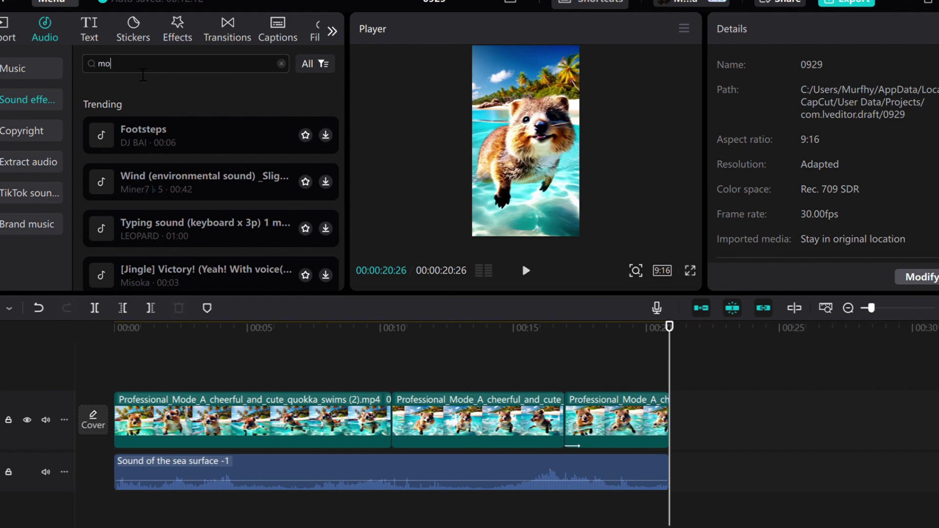
# Search the sound effects for "plage" and "beach", and preview several wave, beach and seagull ambience sounds
pyautogui.press('BackSpace')
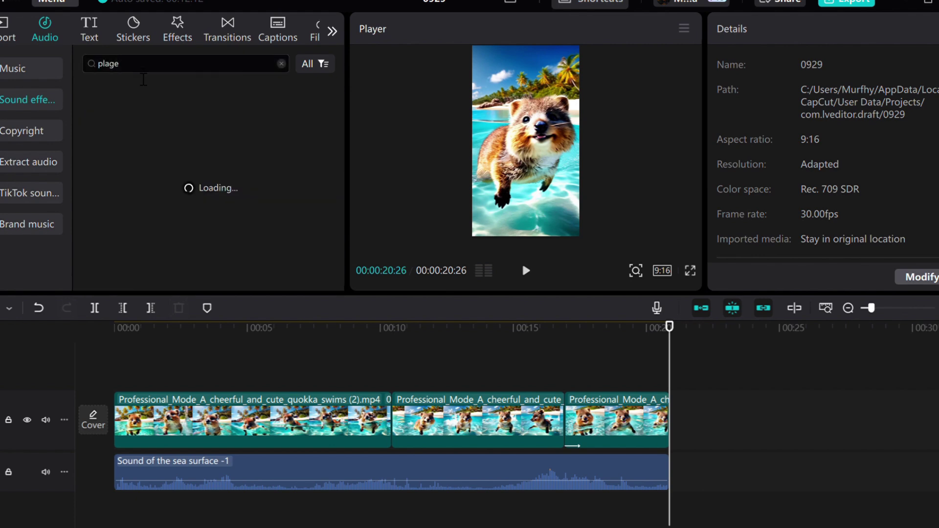
pyautogui.write('beach')
pyautogui.click(112, 126)
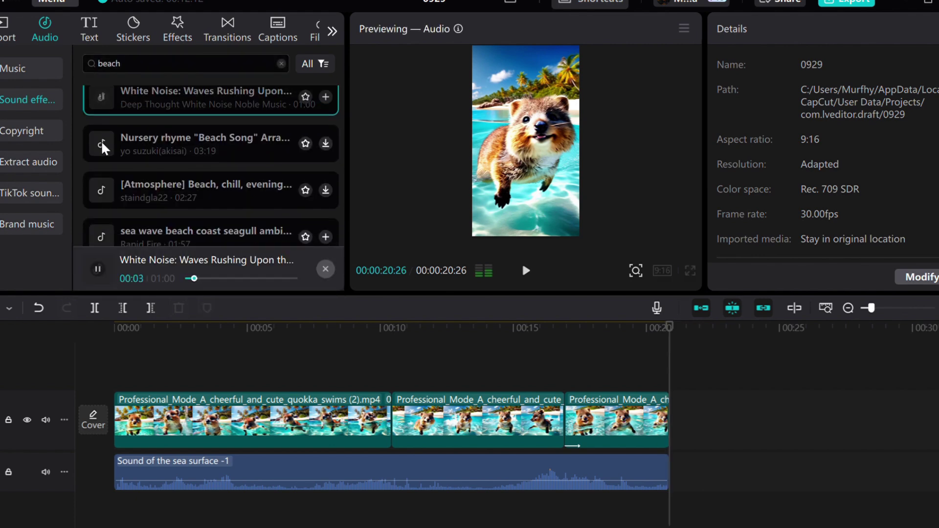
pyautogui.click(103, 177)
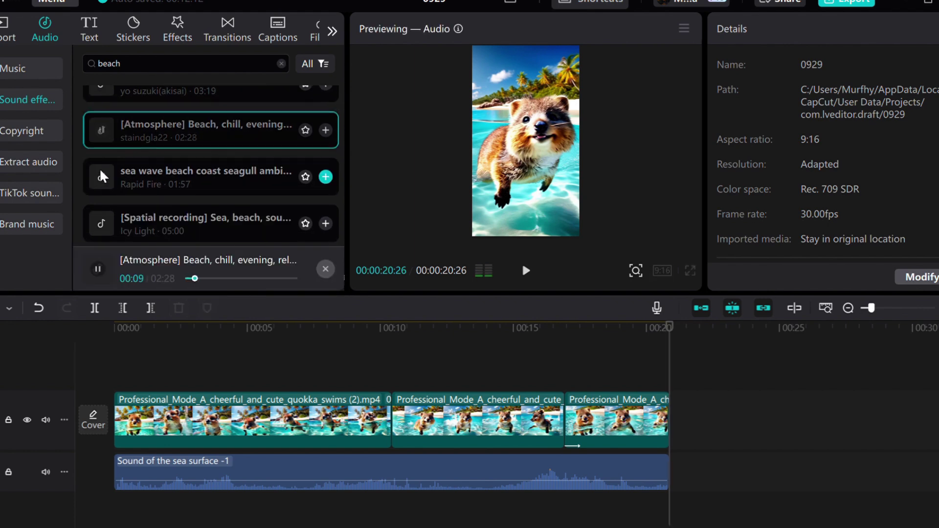
pyautogui.click(101, 176)
pyautogui.click(102, 230)
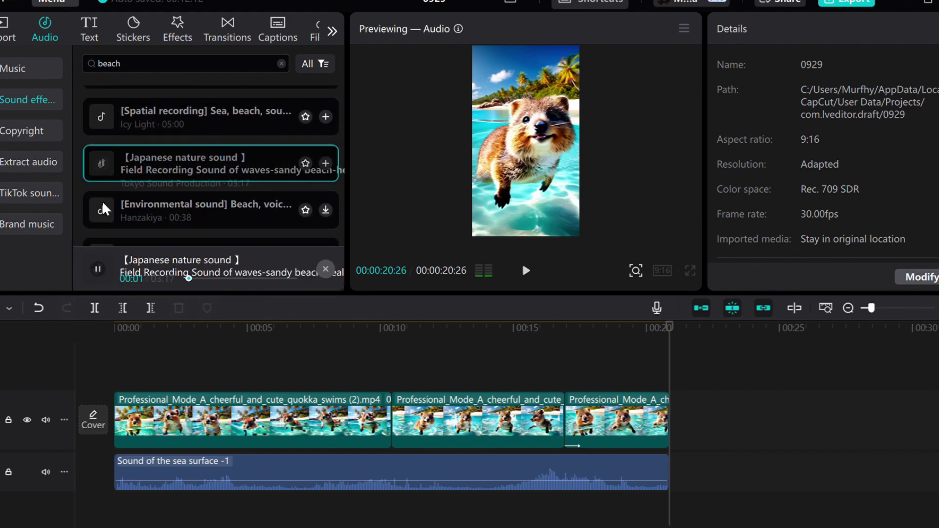
pyautogui.click(100, 208)
pyautogui.click(100, 210)
pyautogui.scroll(2, 100, 210)
pyautogui.click(102, 173)
pyautogui.scroll(3, 102, 172)
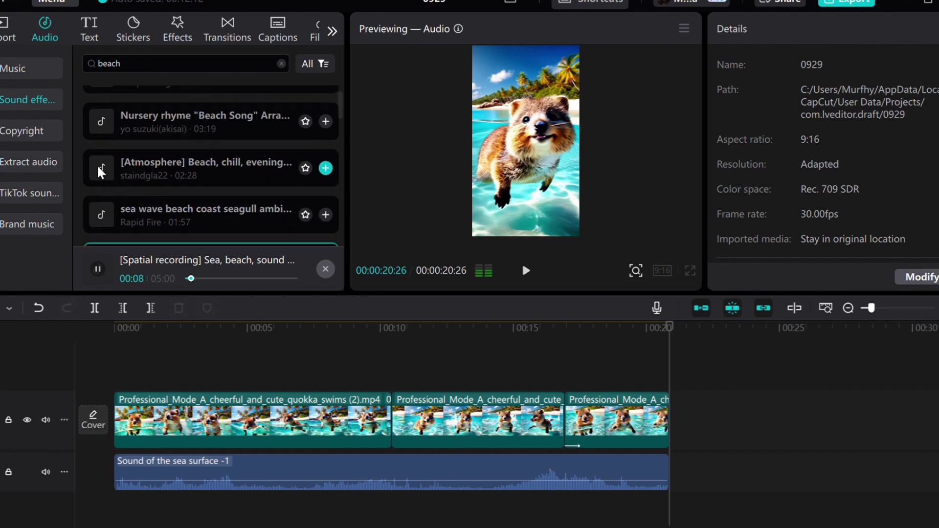
pyautogui.click(102, 185)
pyautogui.scroll(-1, 101, 185)
pyautogui.click(101, 164)
# Add the sea wave beach coast seagull ambient sound below the sea surface sound from the start and play back the mix
pyautogui.moveTo(101, 163); pyautogui.dragTo(288, 511)
pyautogui.press('space')
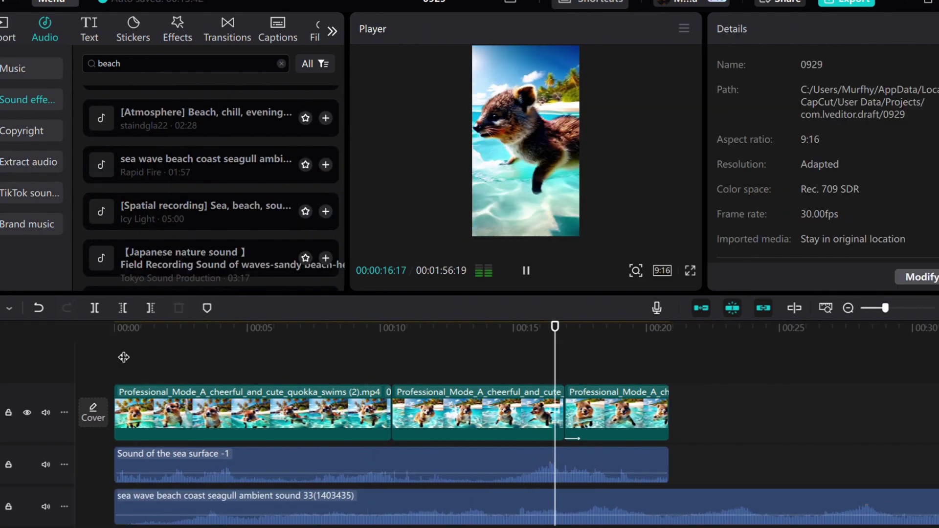
pyautogui.press('space')
pyautogui.click(411, 462)
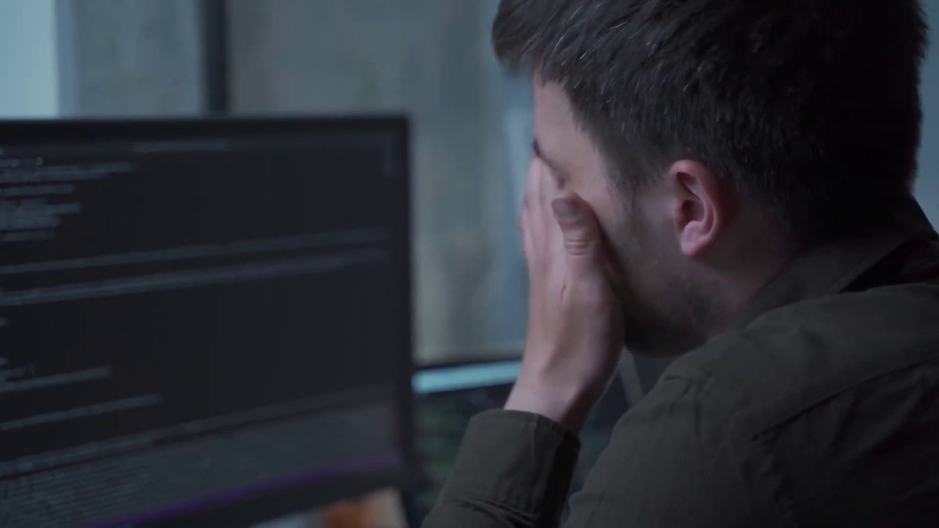